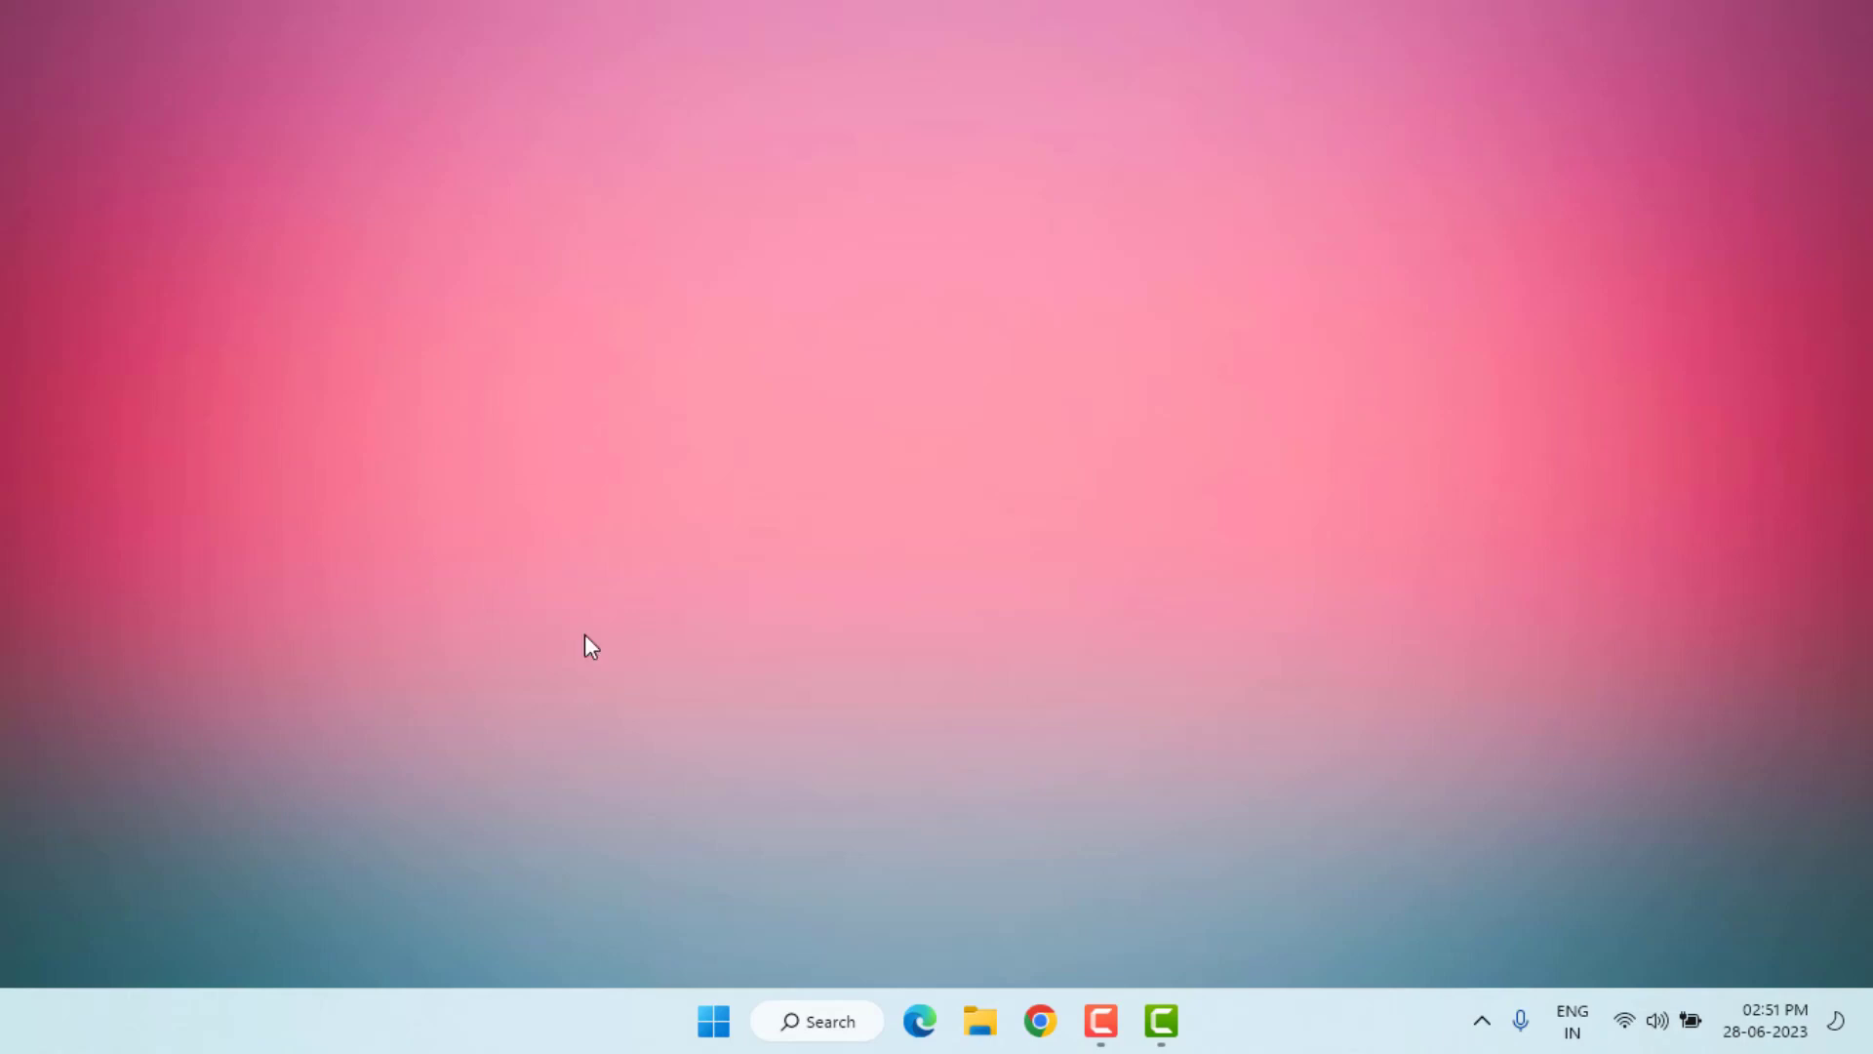
- Run the Playing Audio troubleshooter from the other troubleshooters in the system settings
left_click(715, 1024)
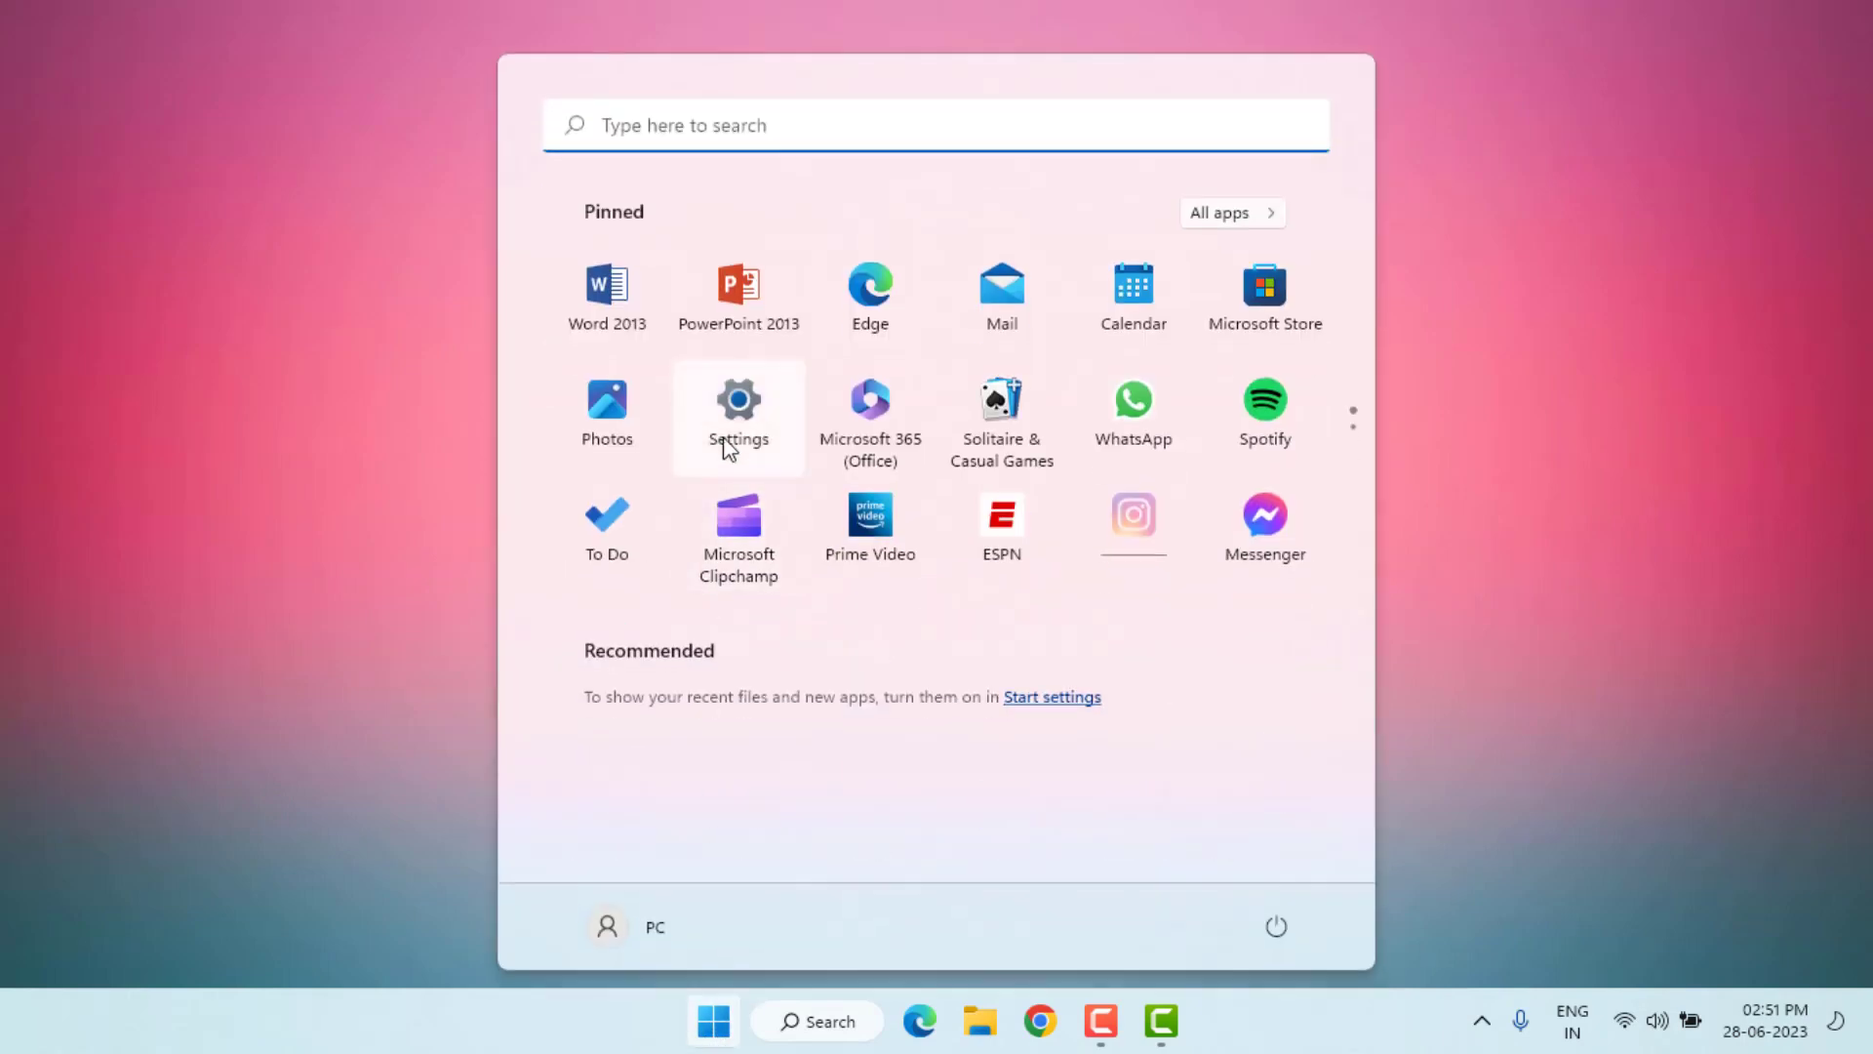
left_click(753, 455)
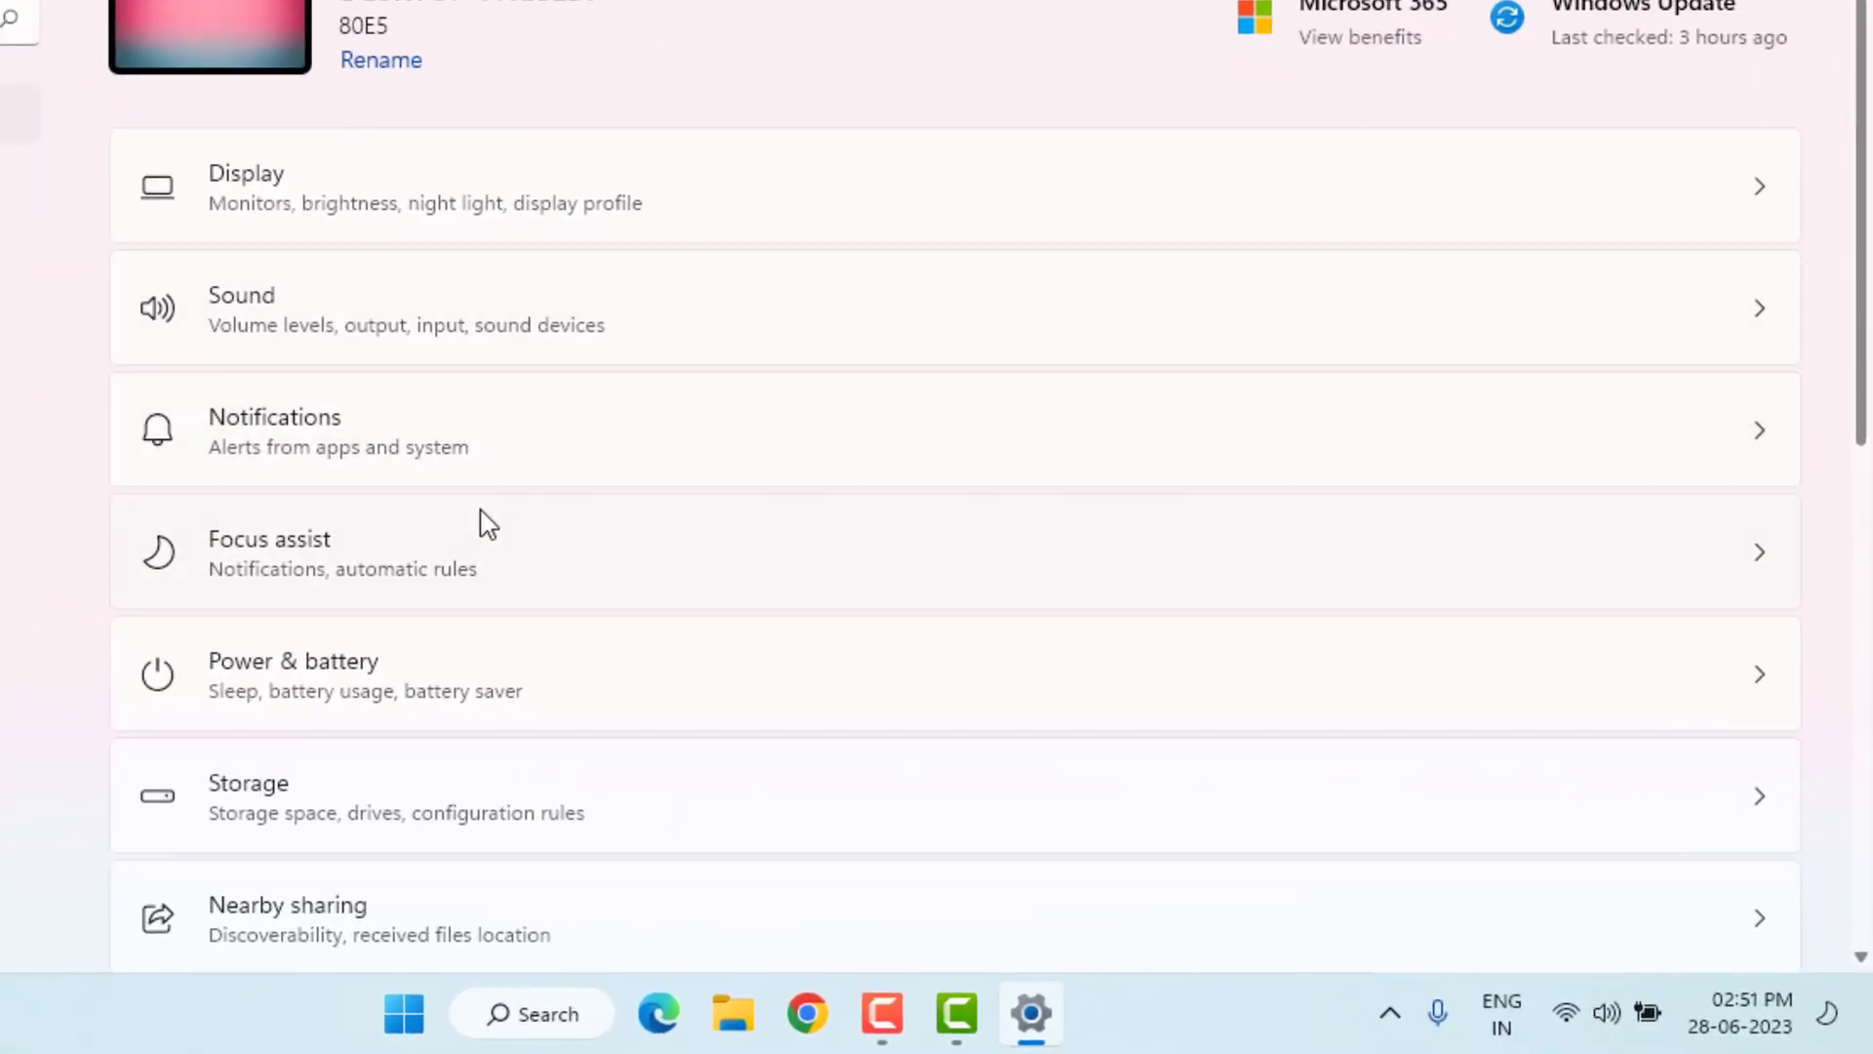
scroll(481, 523, "down", 5)
scroll(487, 532, "down", 2)
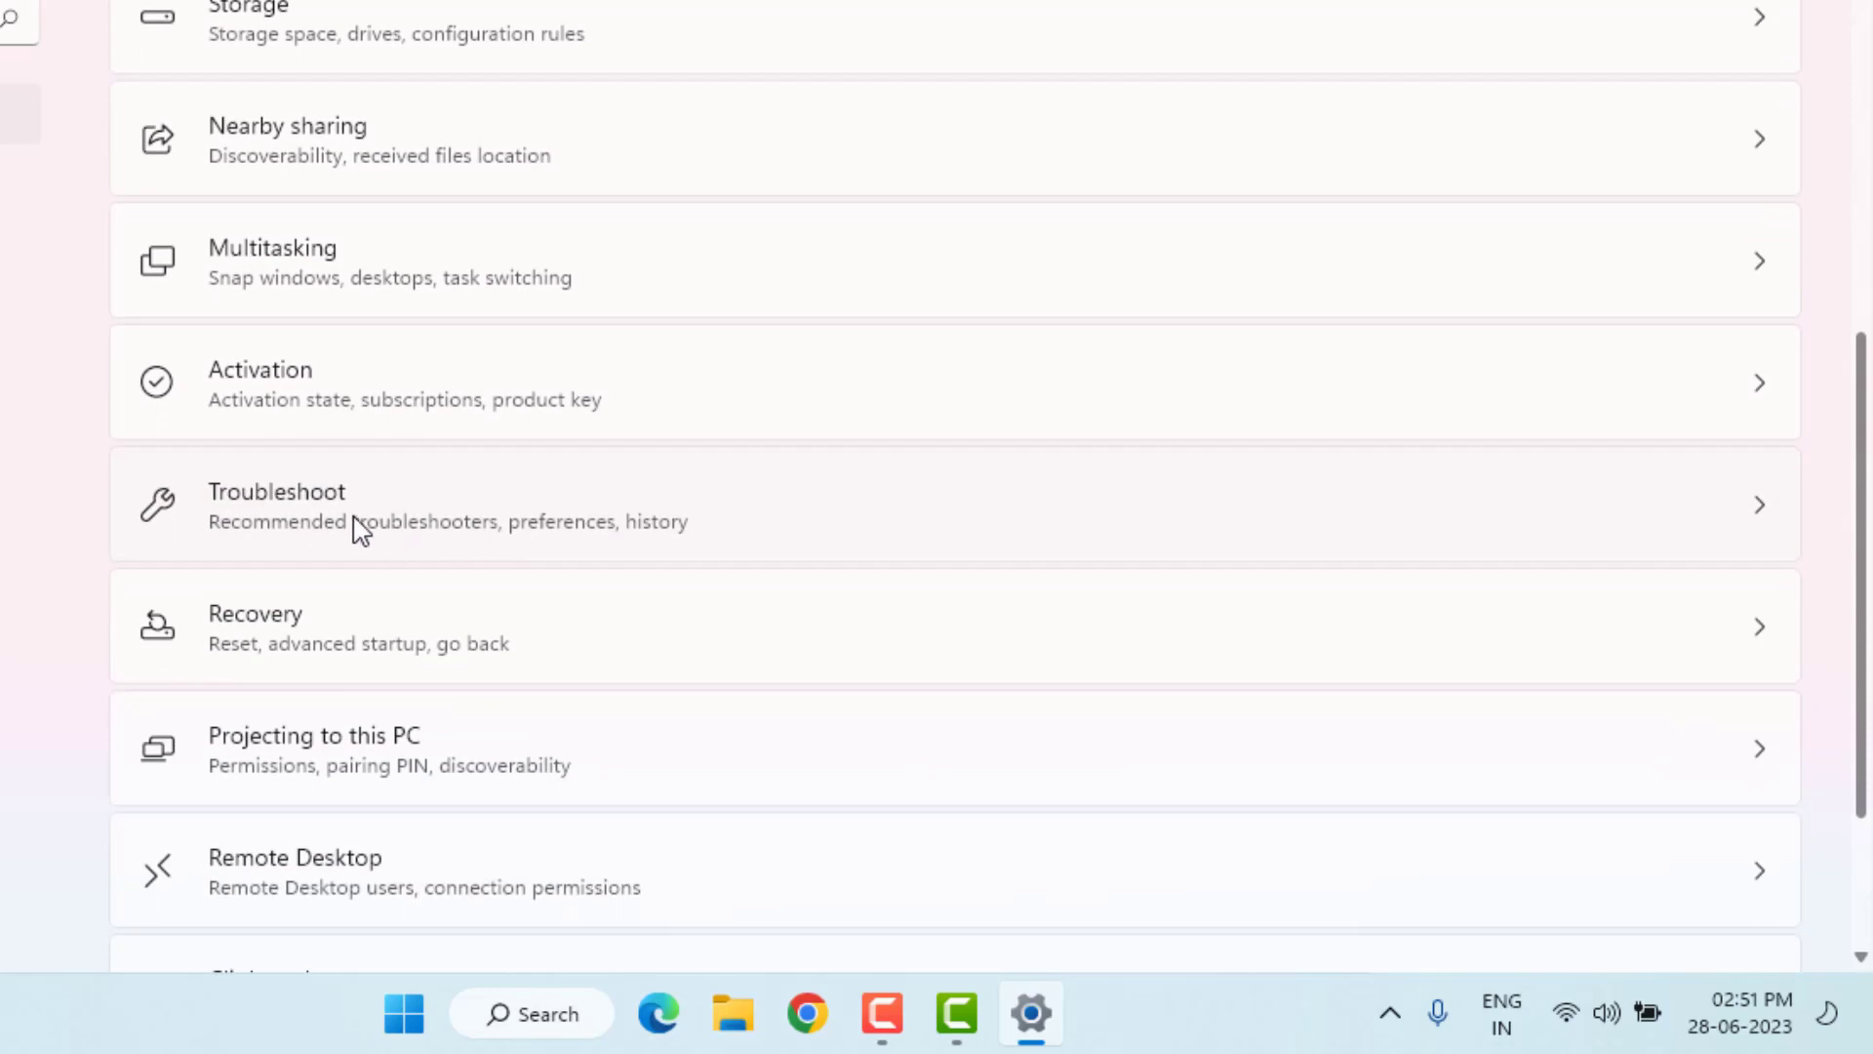
left_click(358, 527)
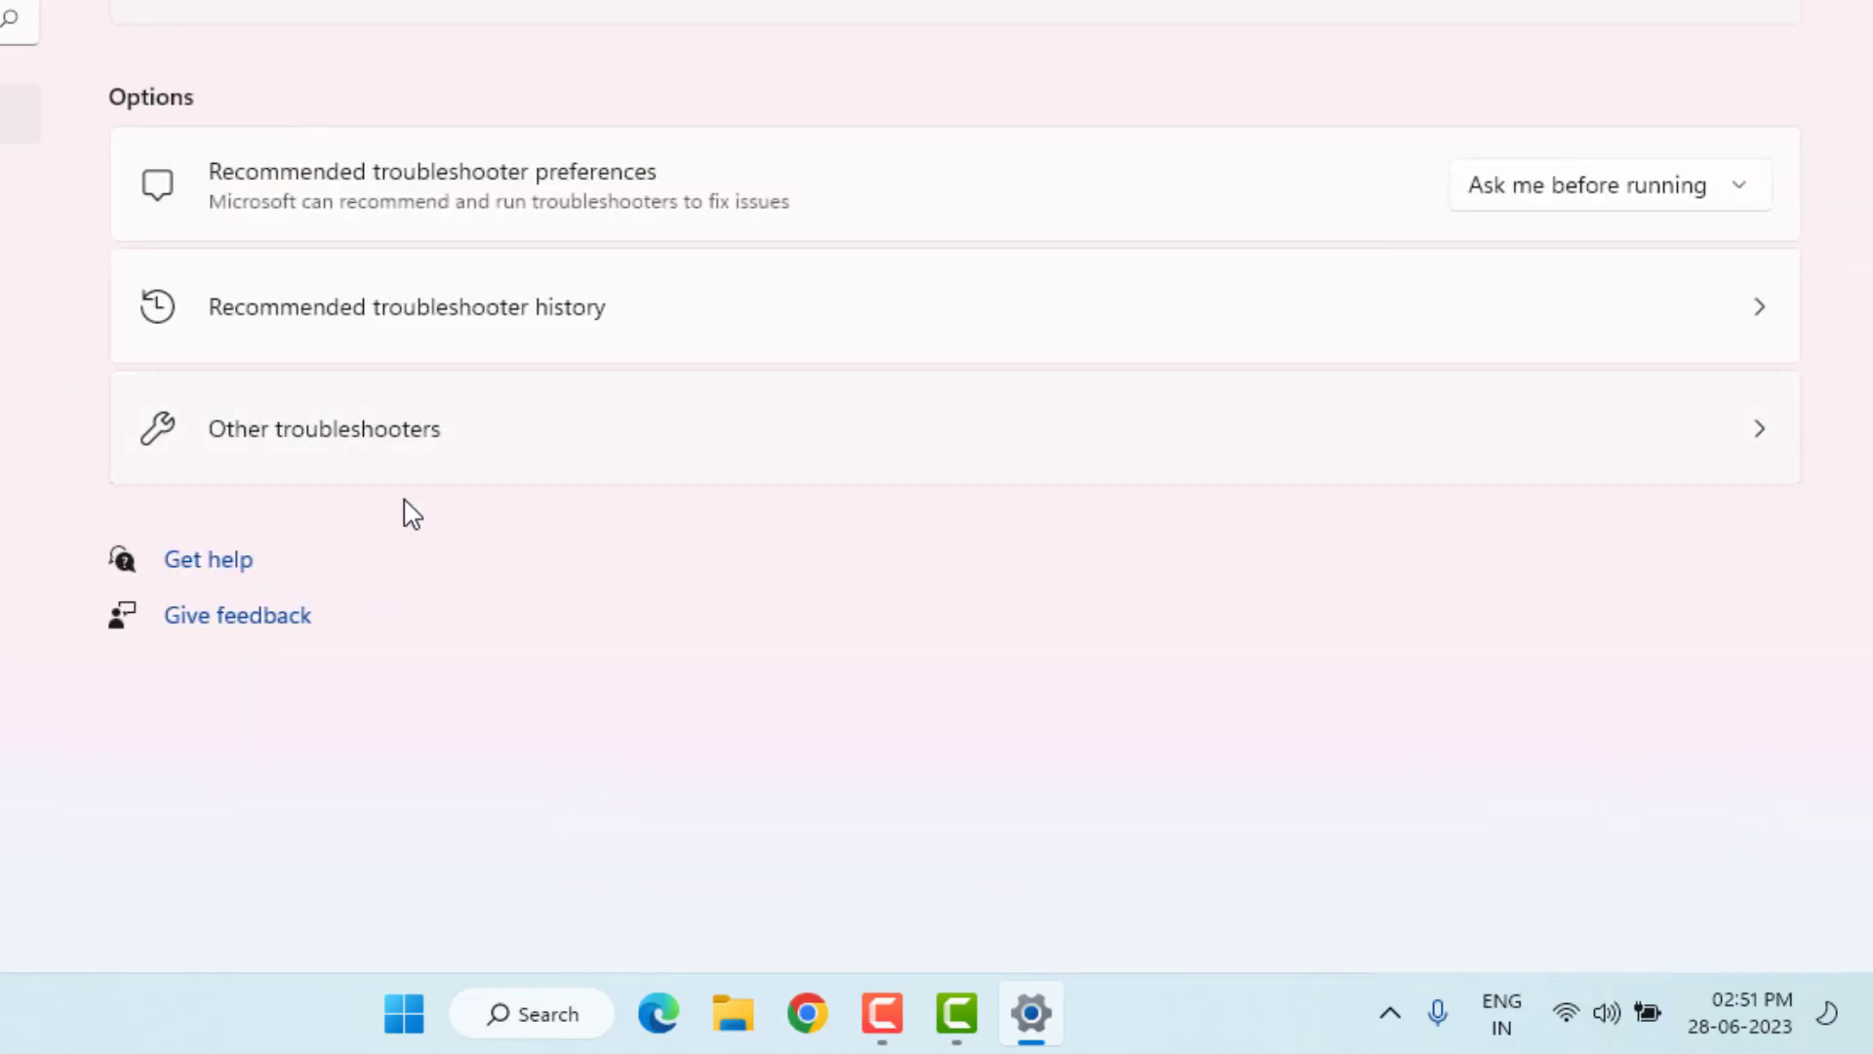
left_click(359, 451)
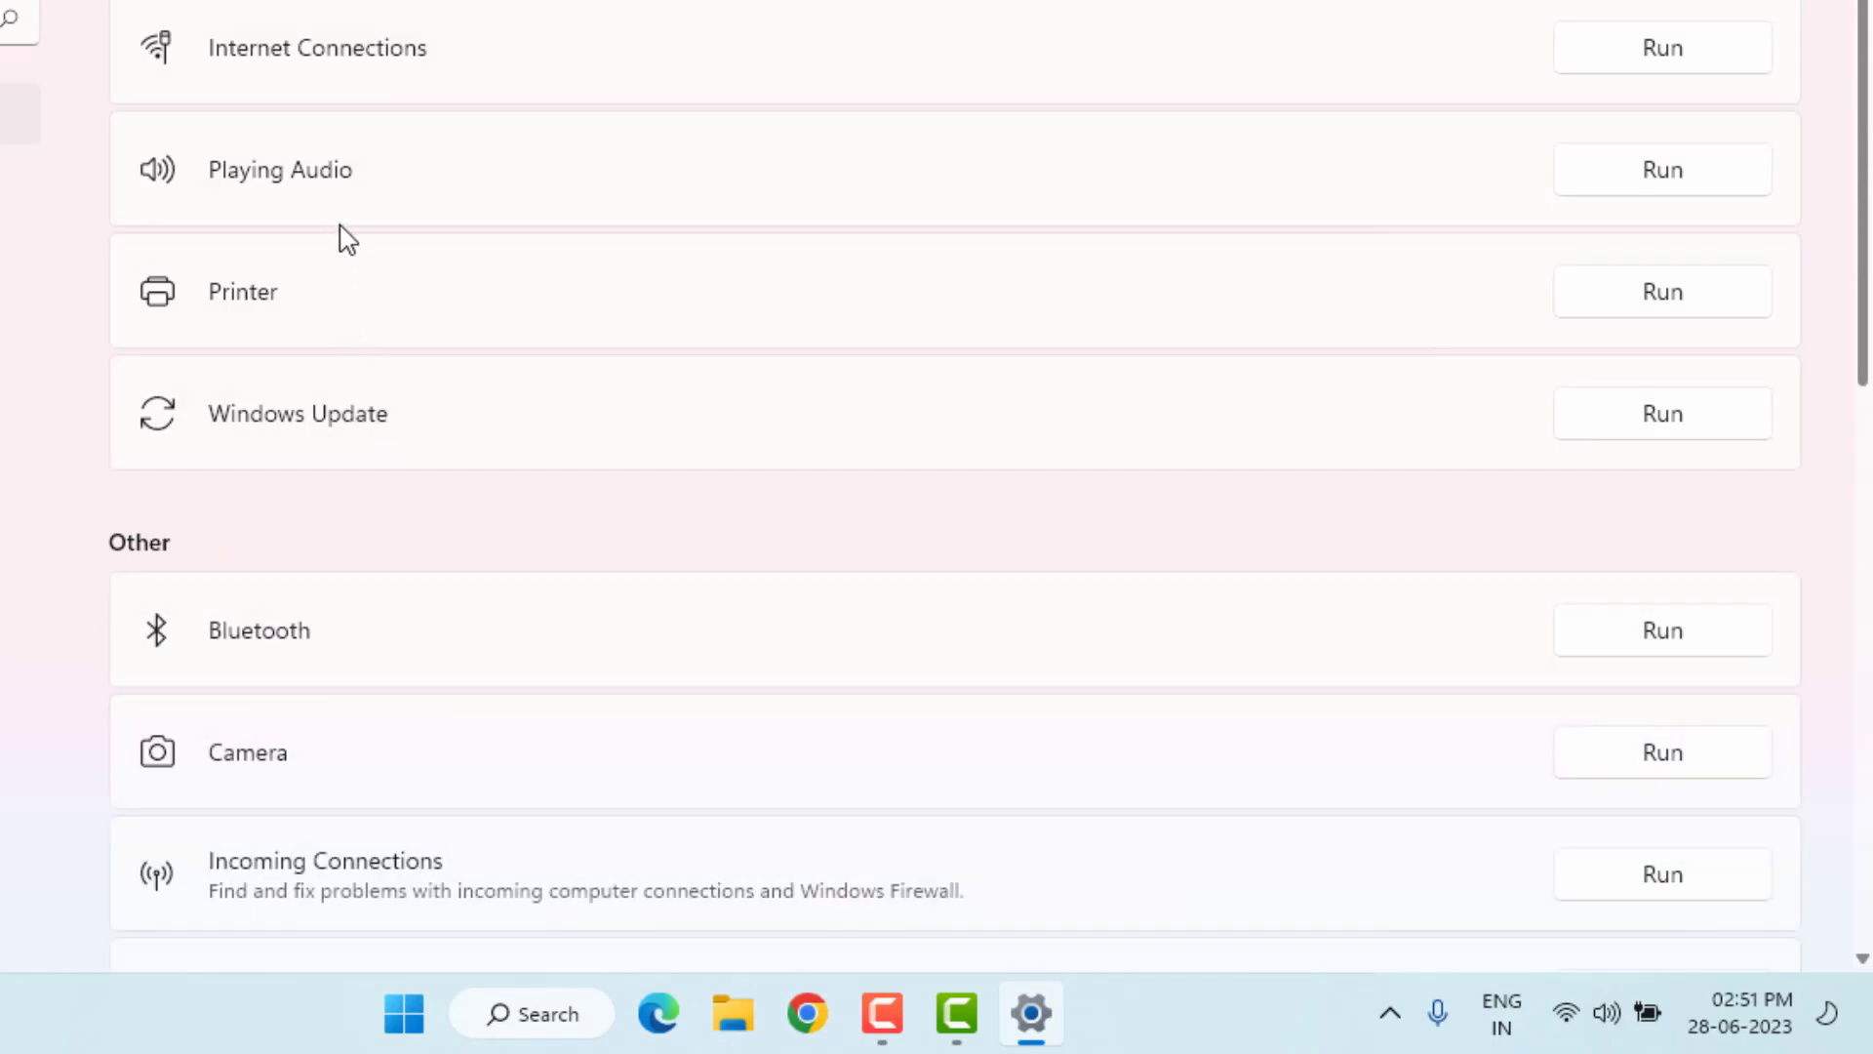
left_click(1702, 191)
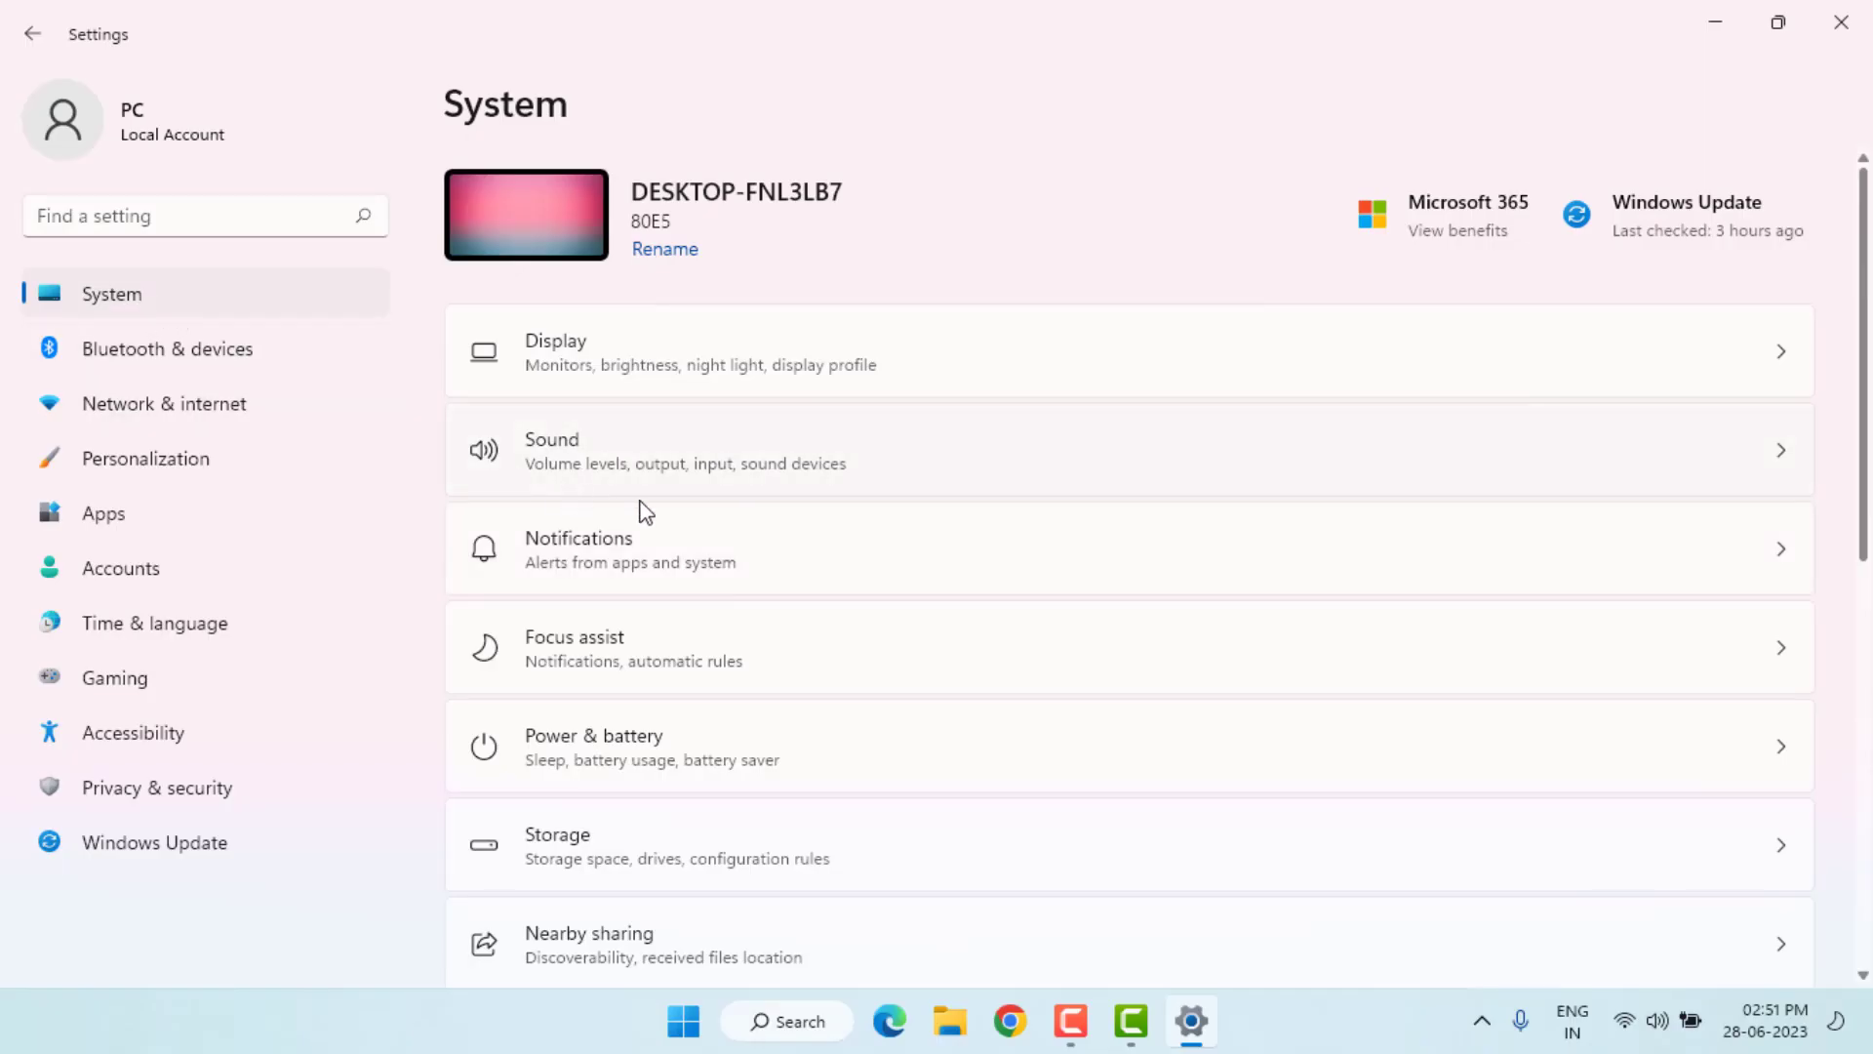
- Open the Speakers output device in the sound settings and review its volume, channel, Enhance audio and spatial sound options
left_click(705, 459)
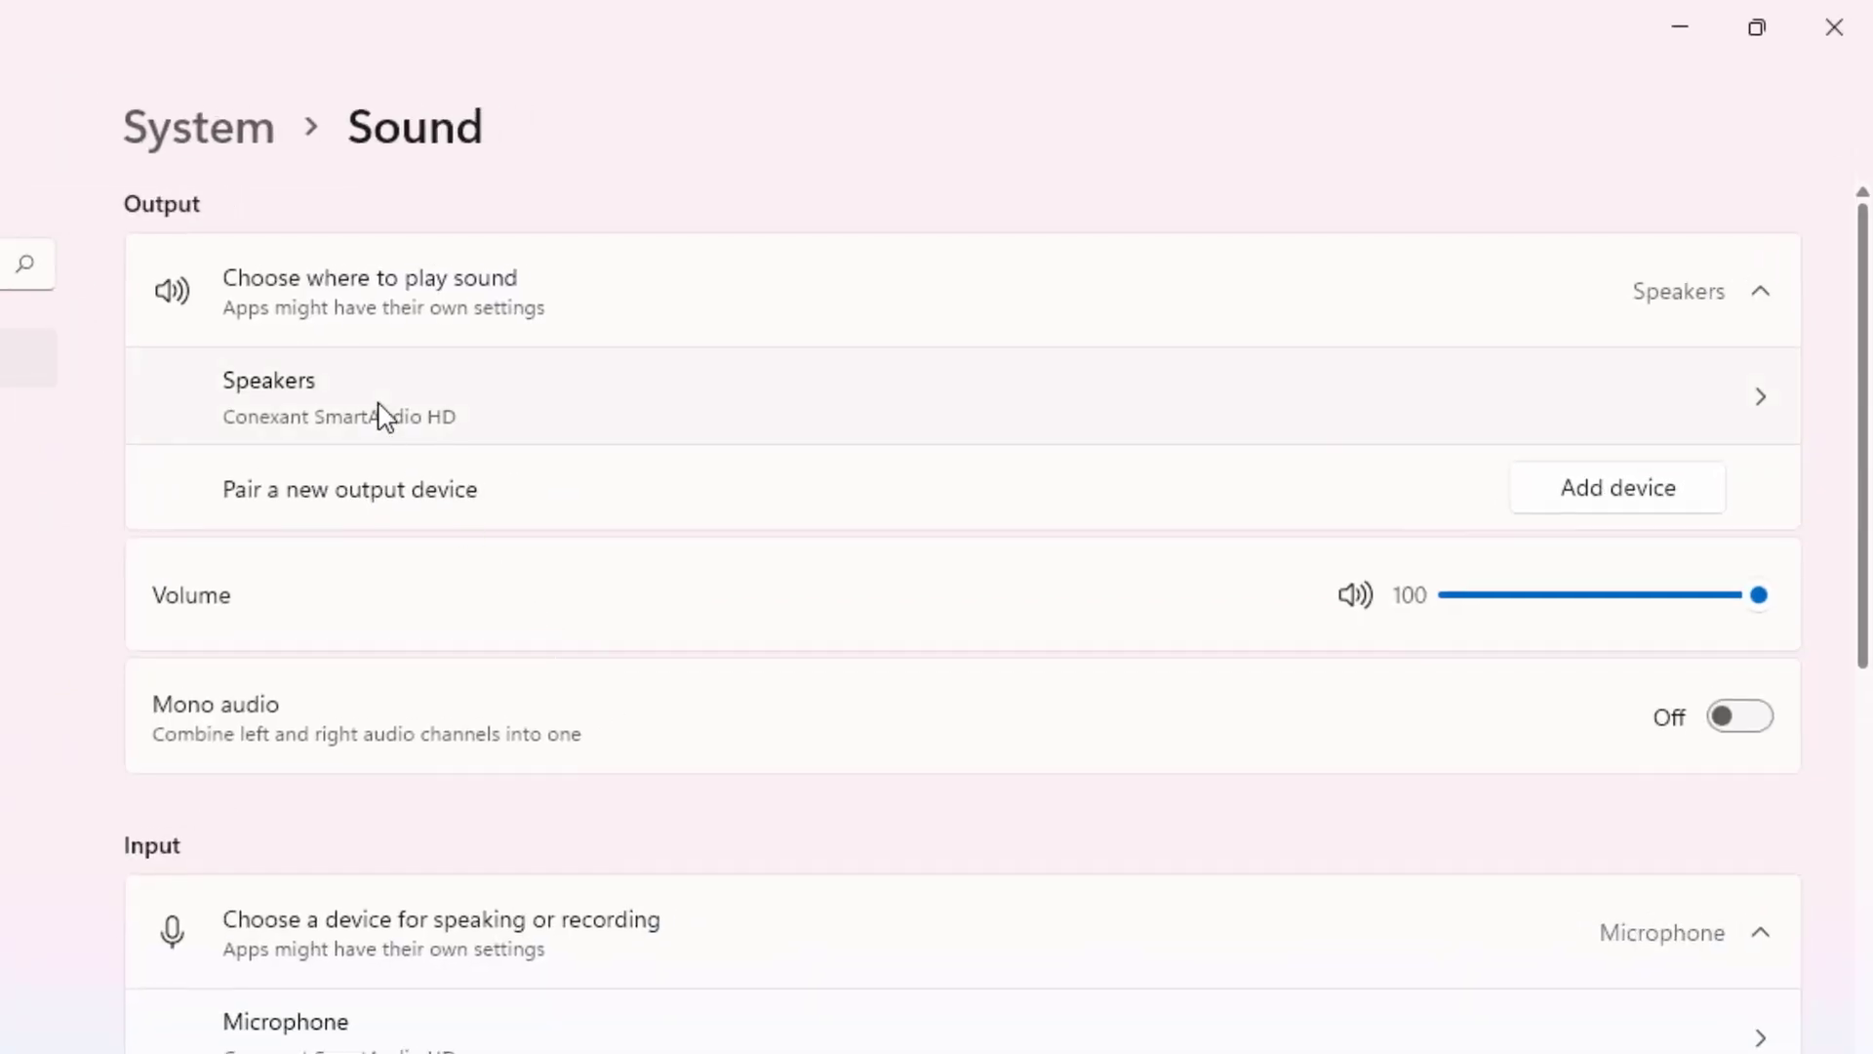
left_click(606, 410)
scroll(272, 536, "down", 10)
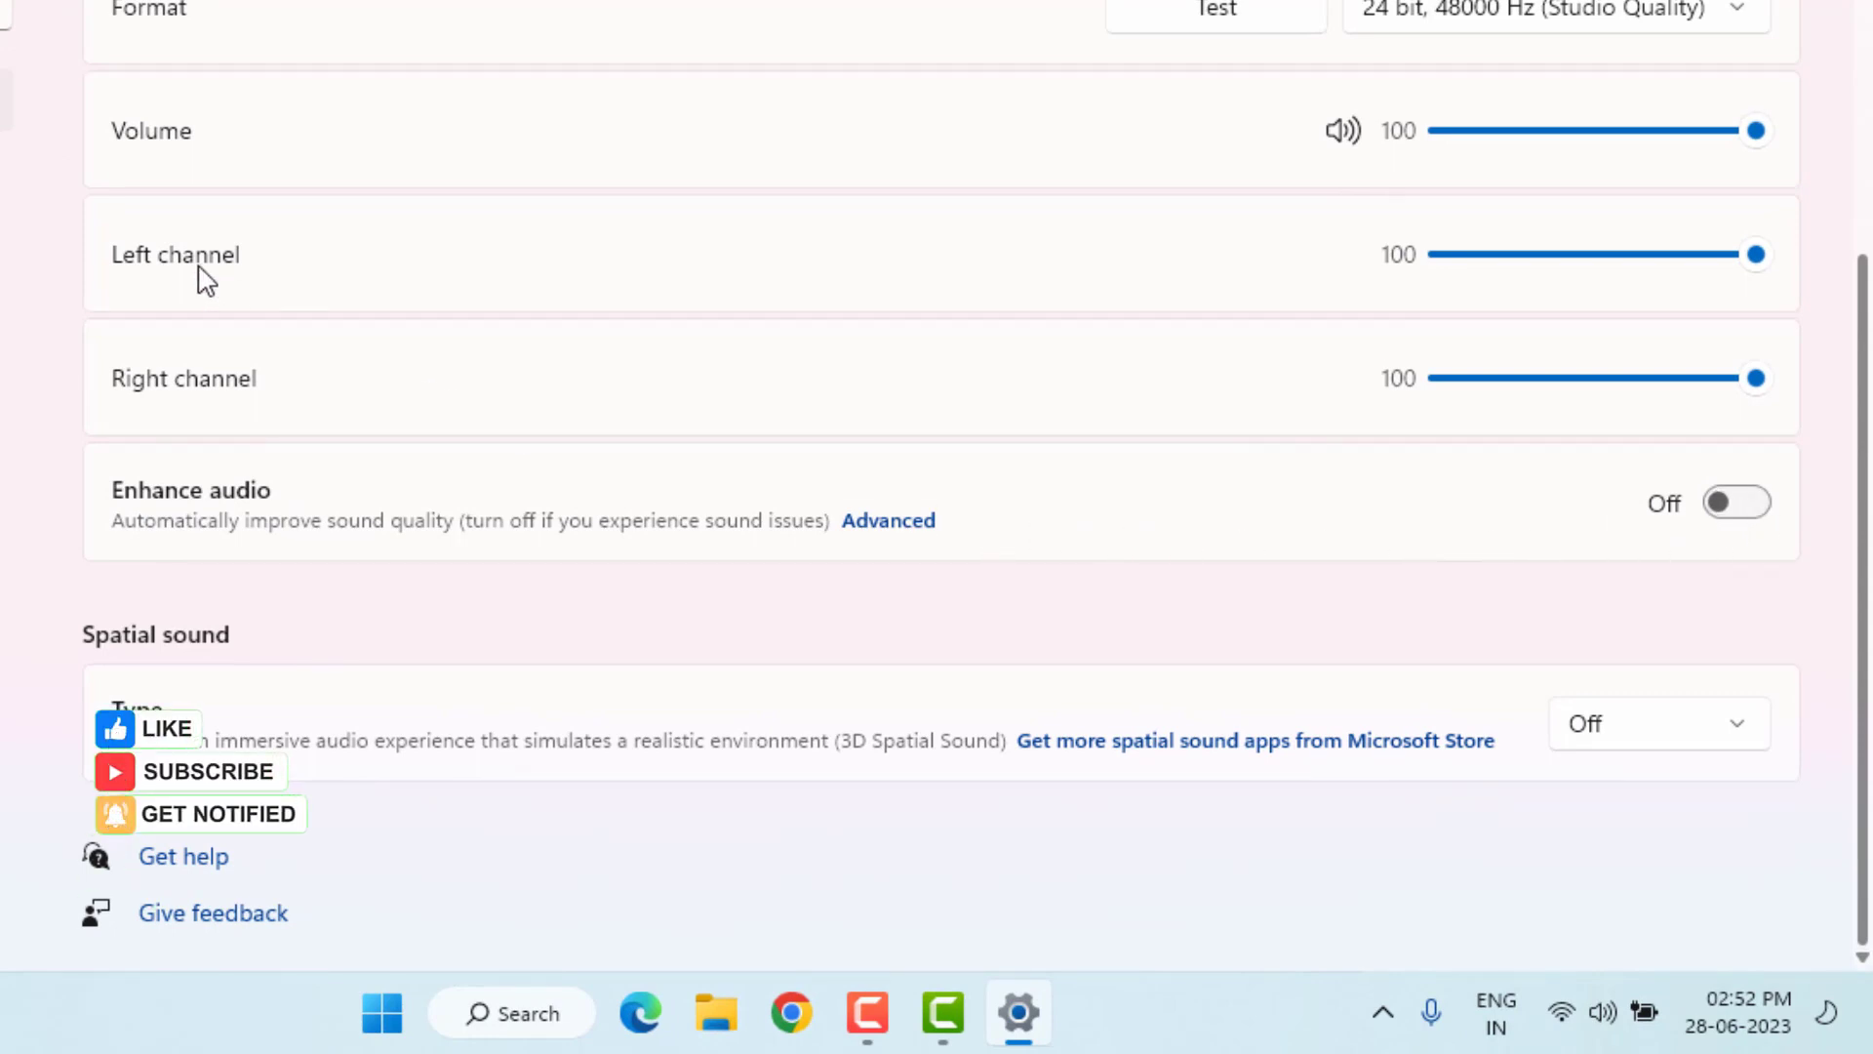
scroll(63, 132, "up", 3)
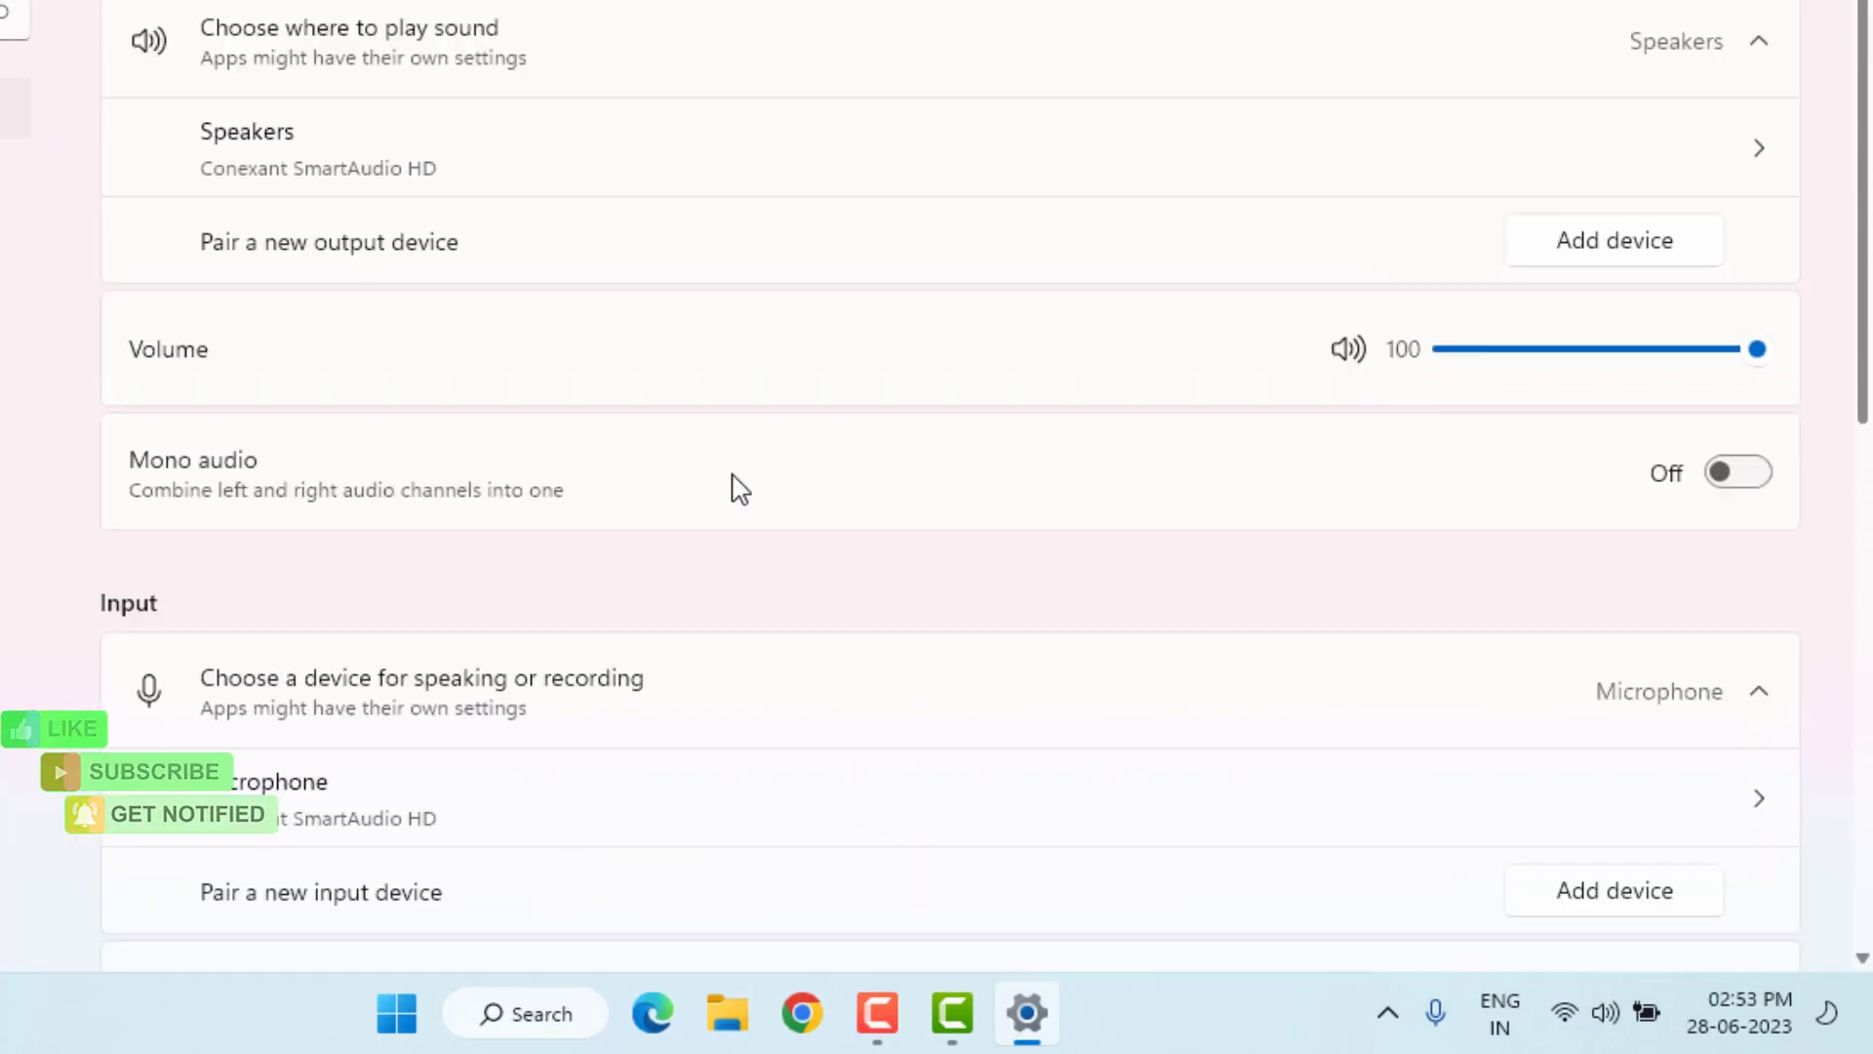
- Review the Enhancements and Advanced options in the Speakers' playback properties under More sound settings, and accept them
scroll(654, 592, "down", 2)
scroll(654, 592, "down", 8)
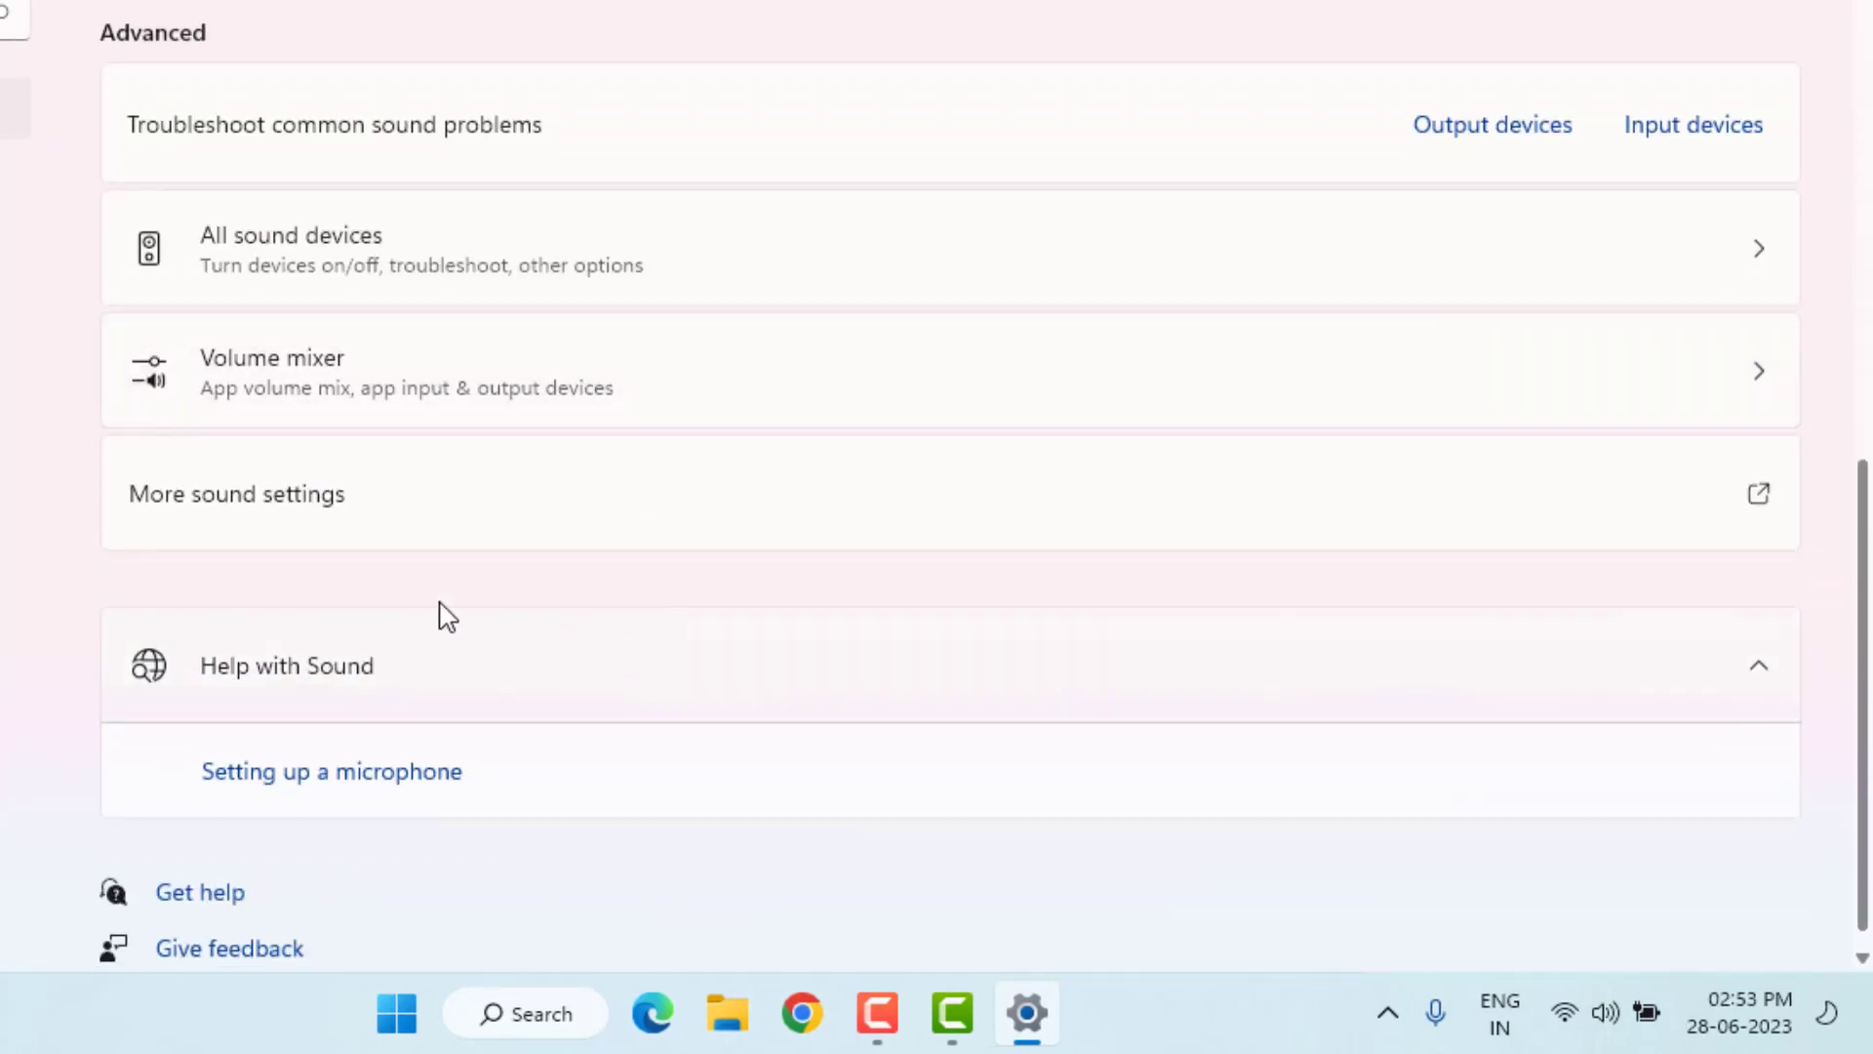
left_click(383, 513)
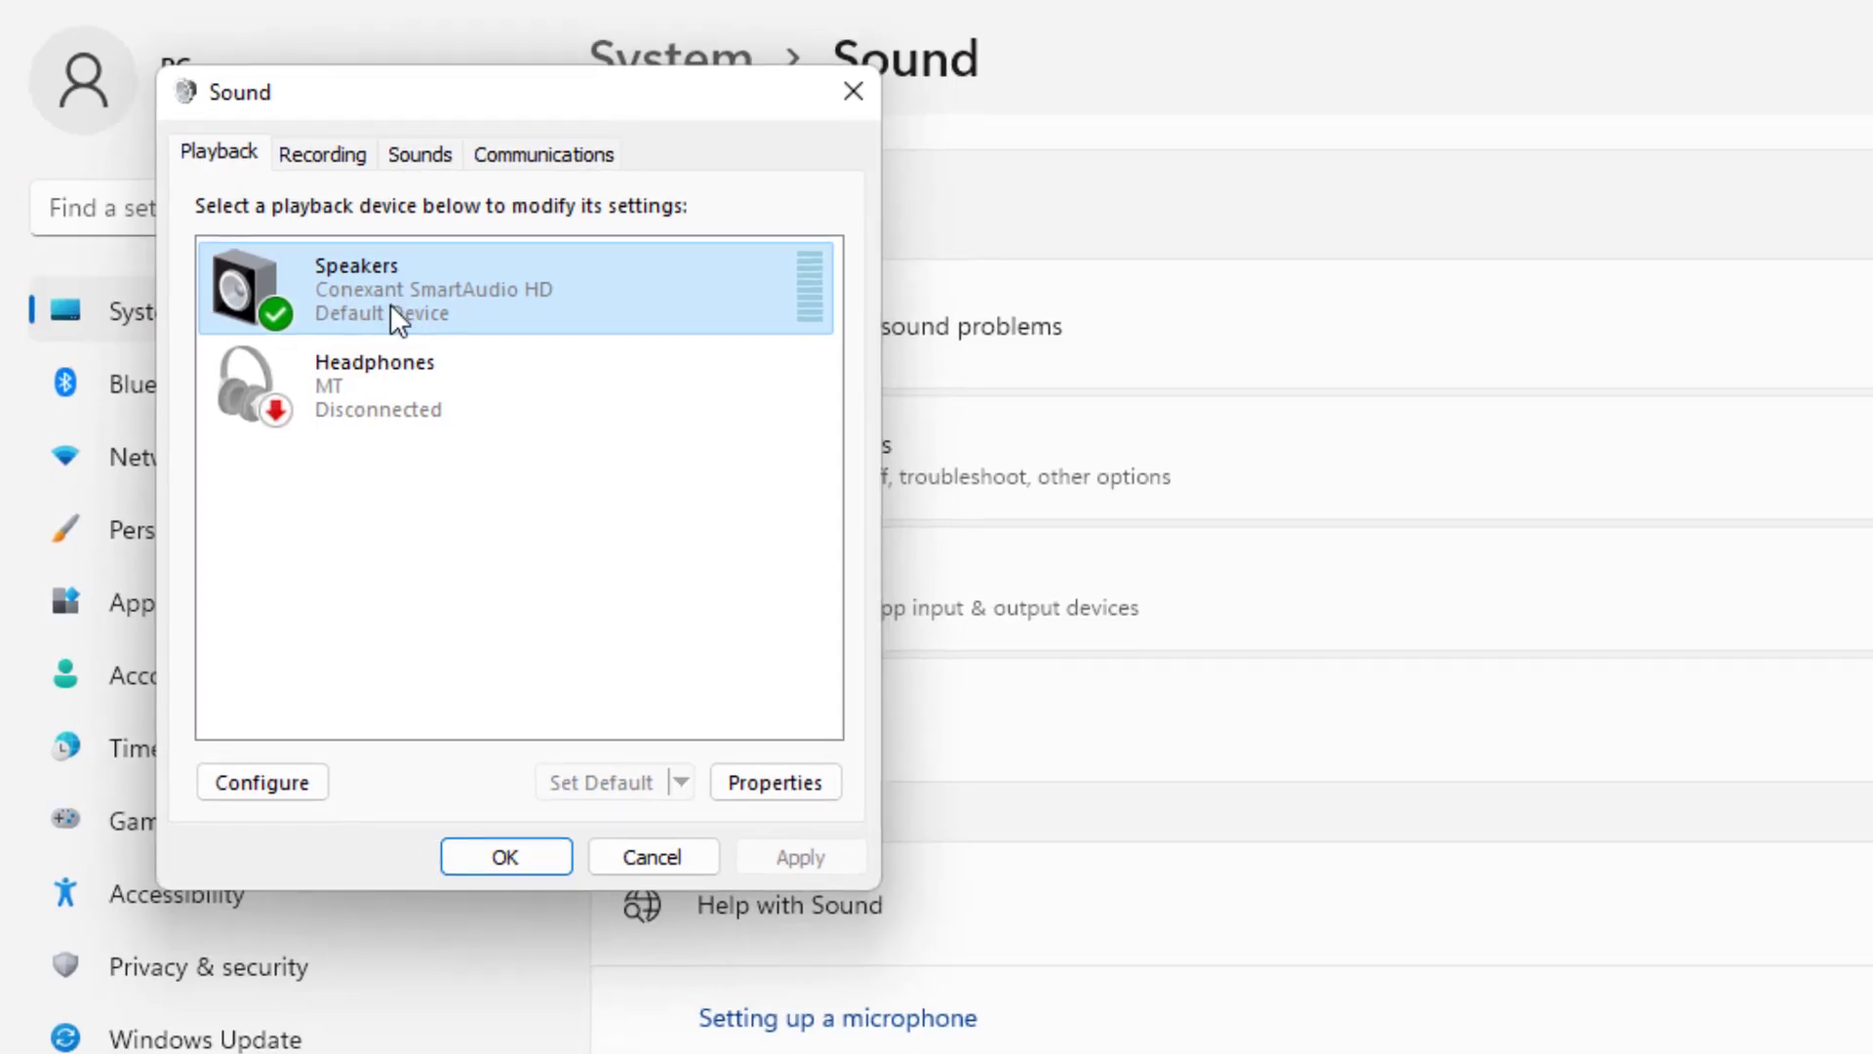
left_click(775, 784)
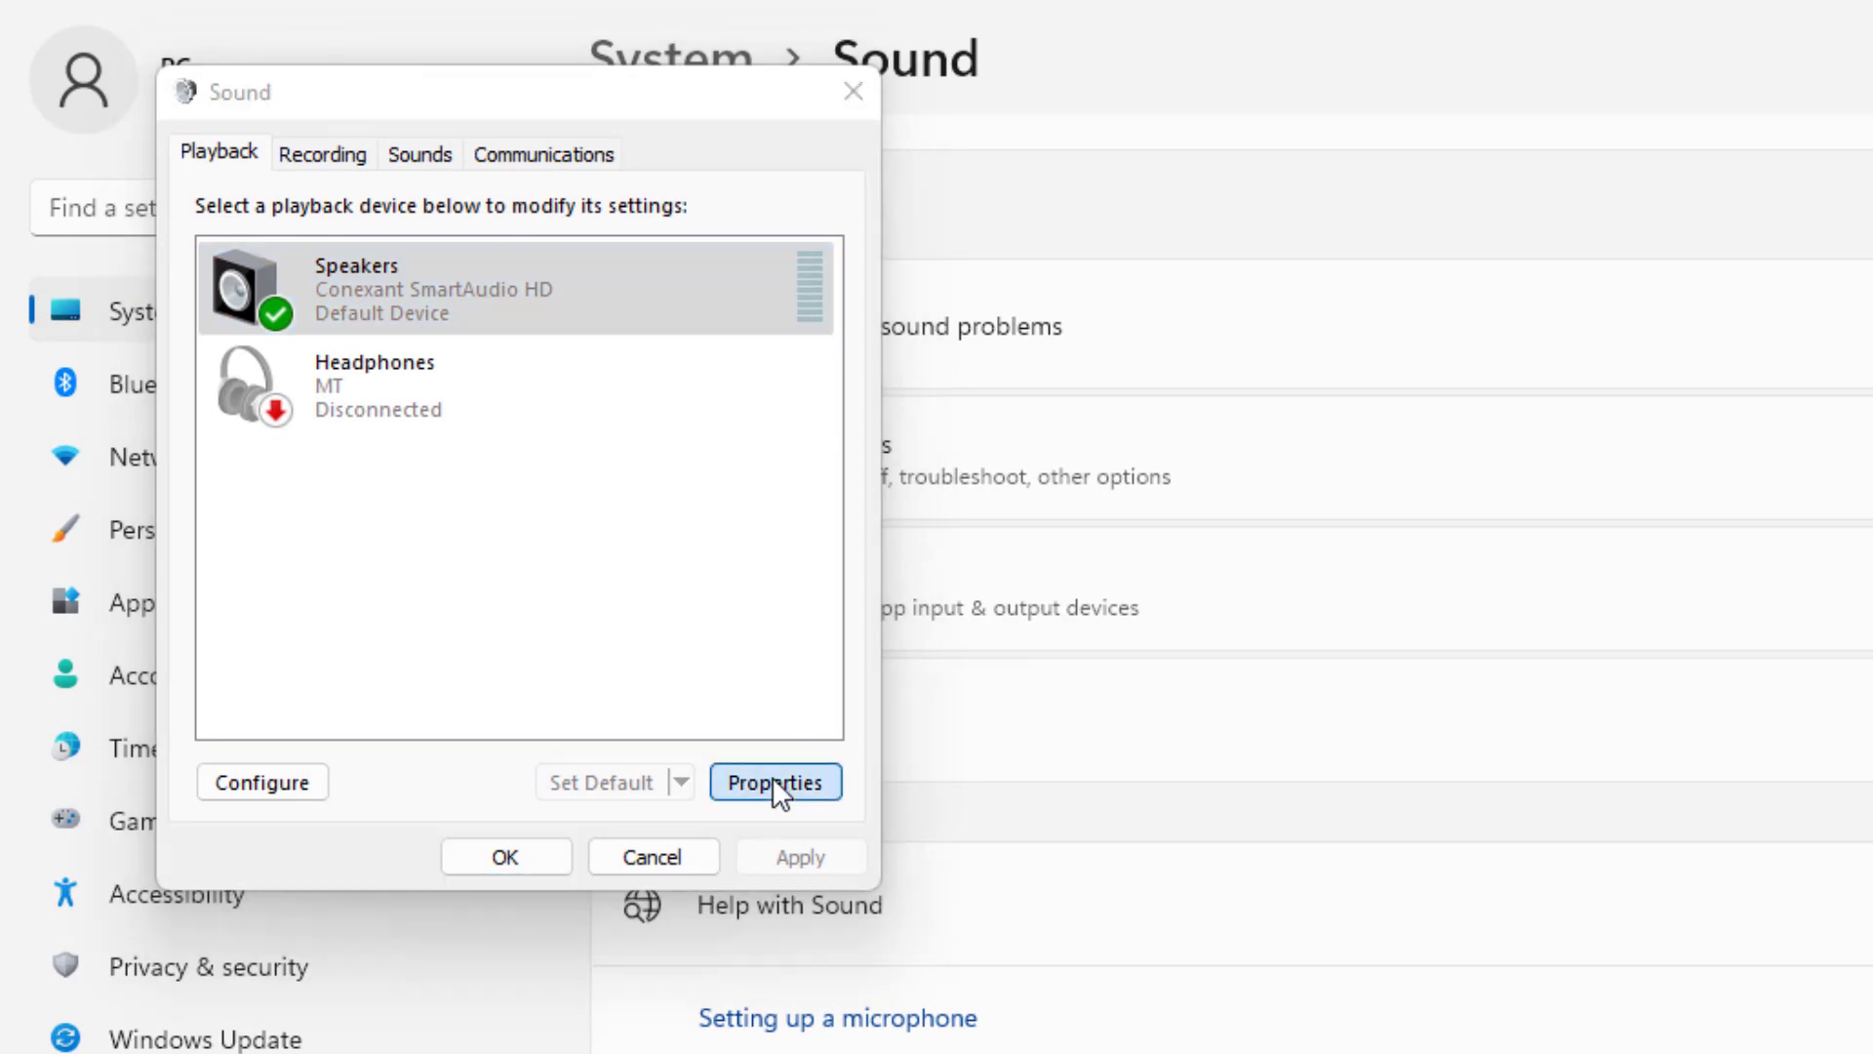
left_click(472, 293)
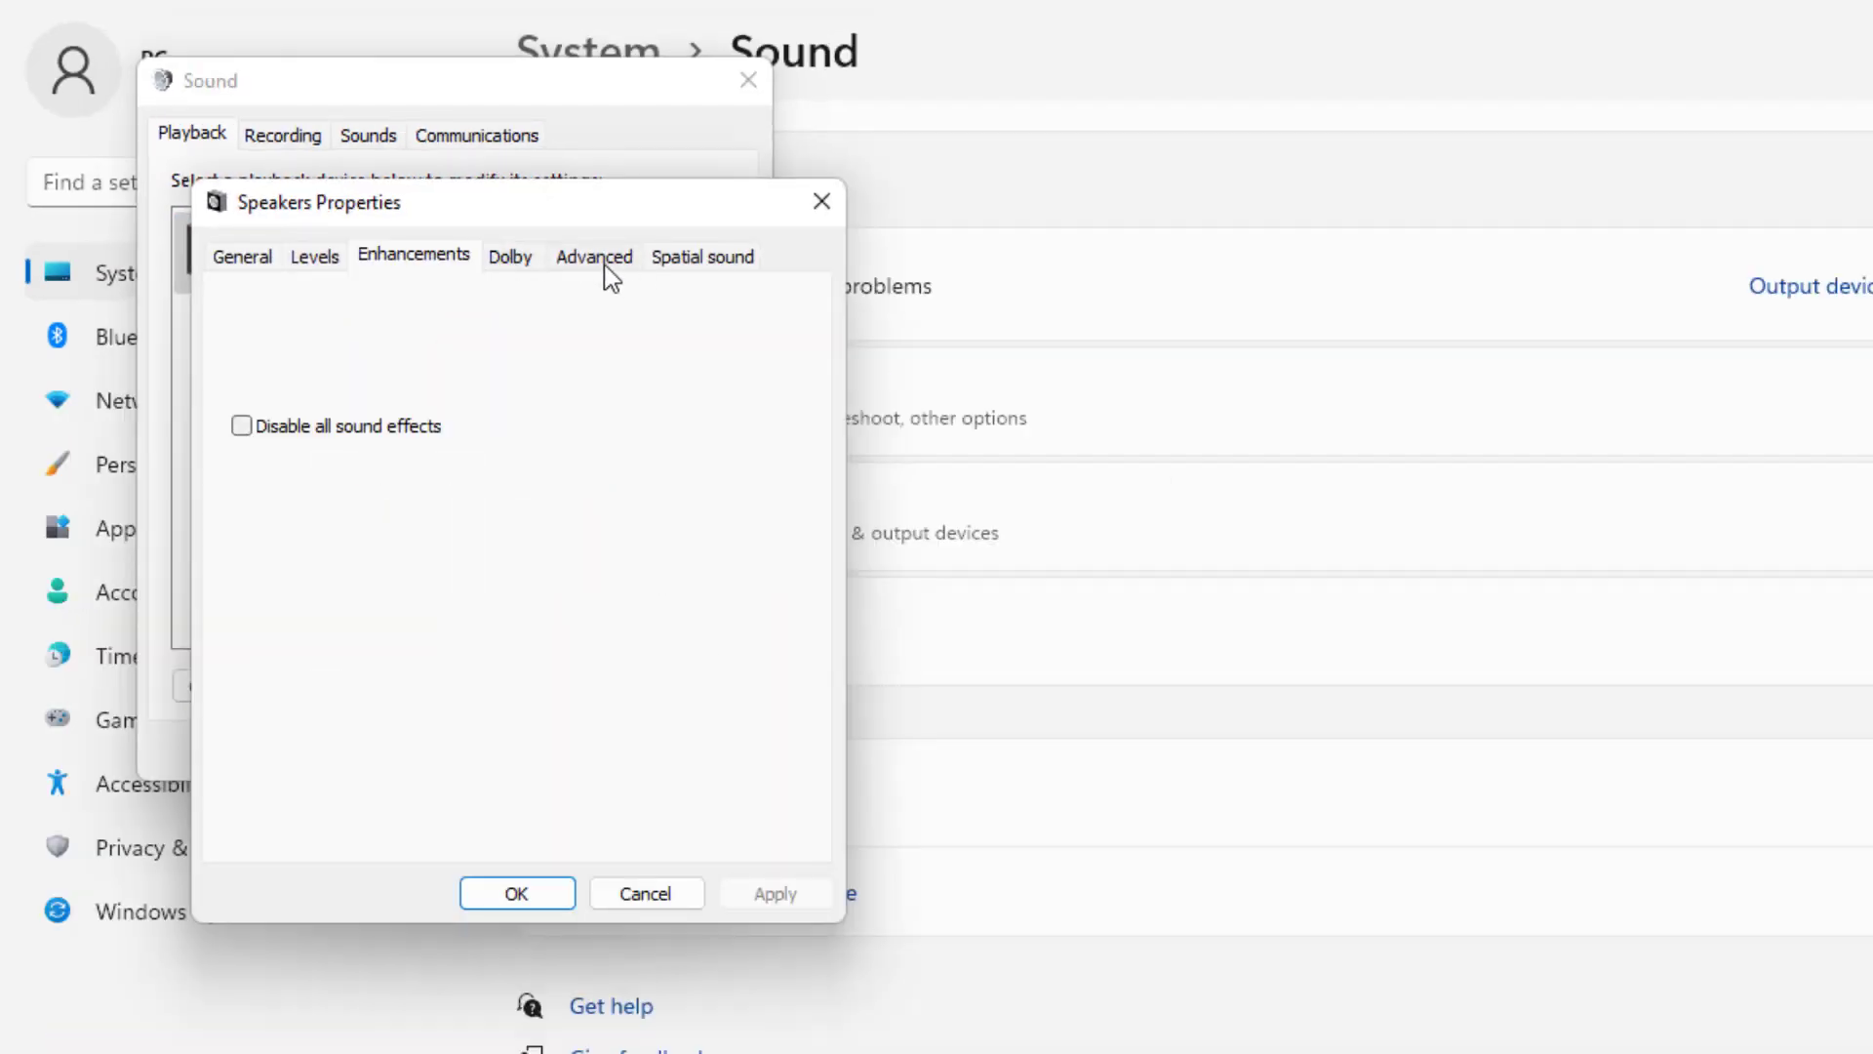
left_click(605, 265)
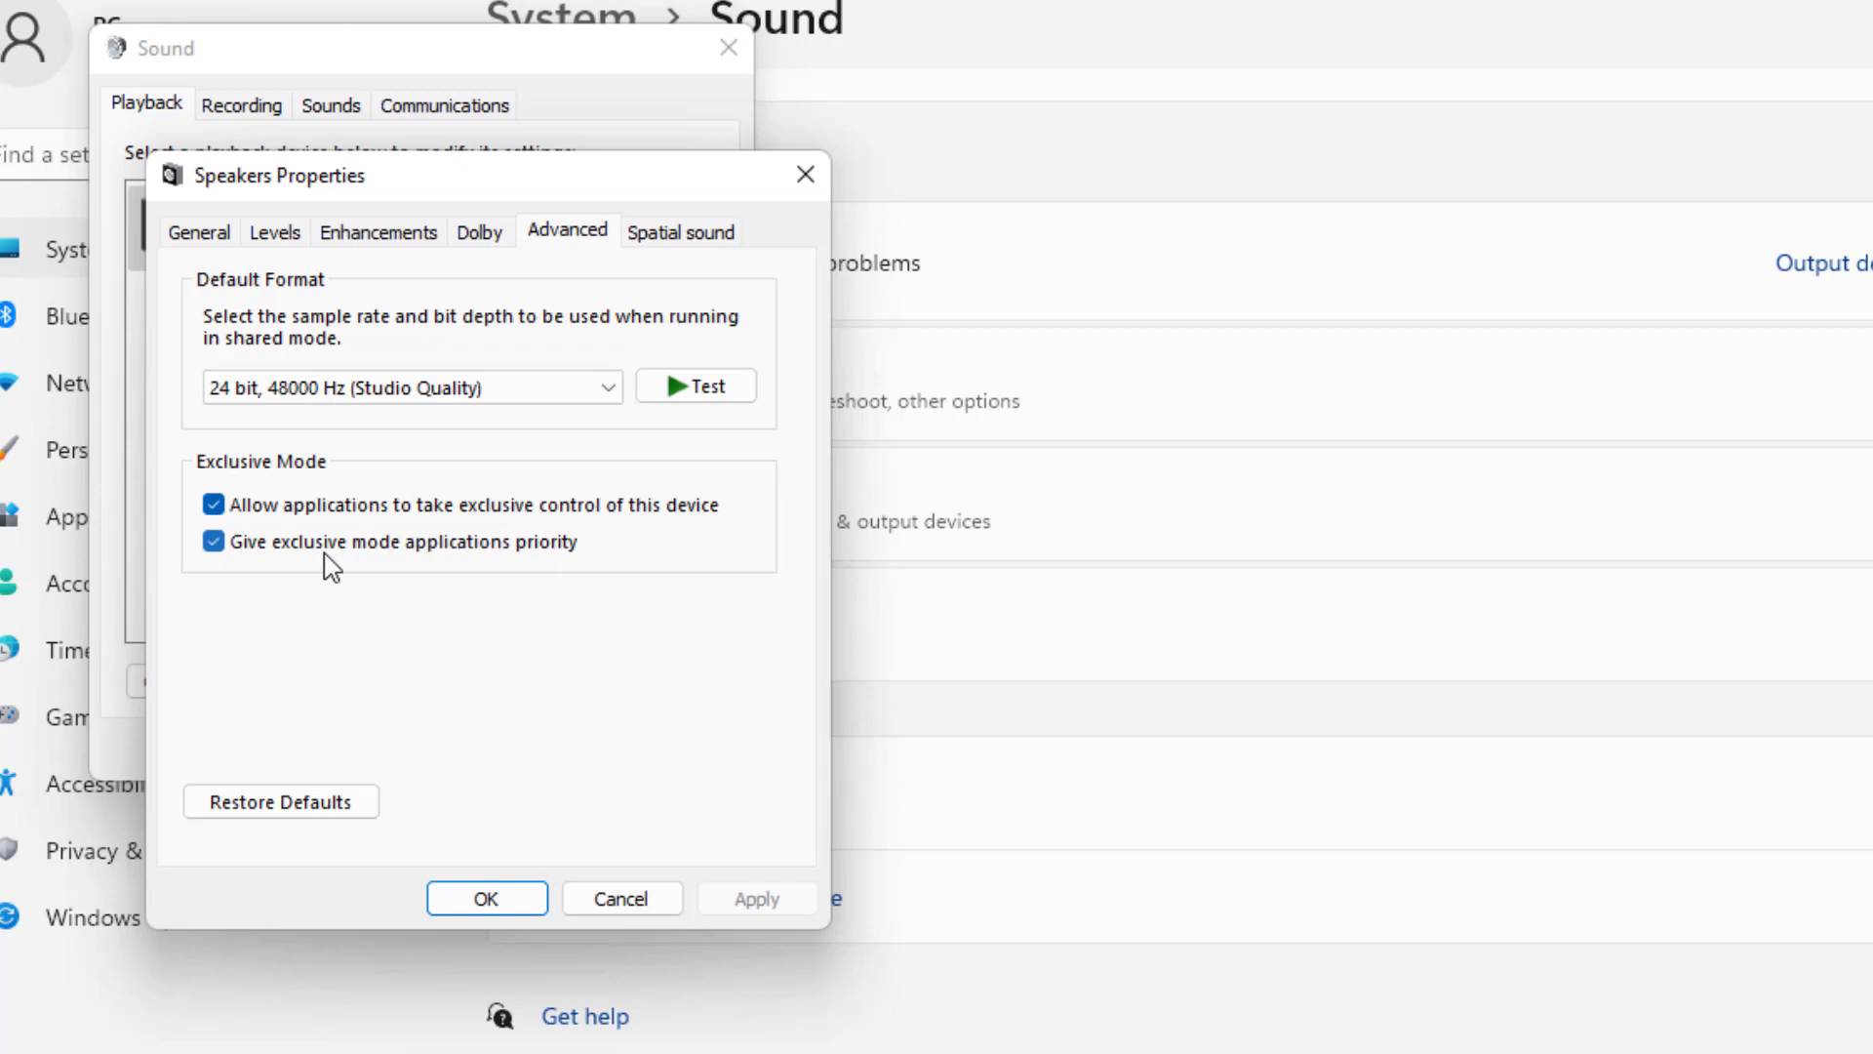
left_click(486, 899)
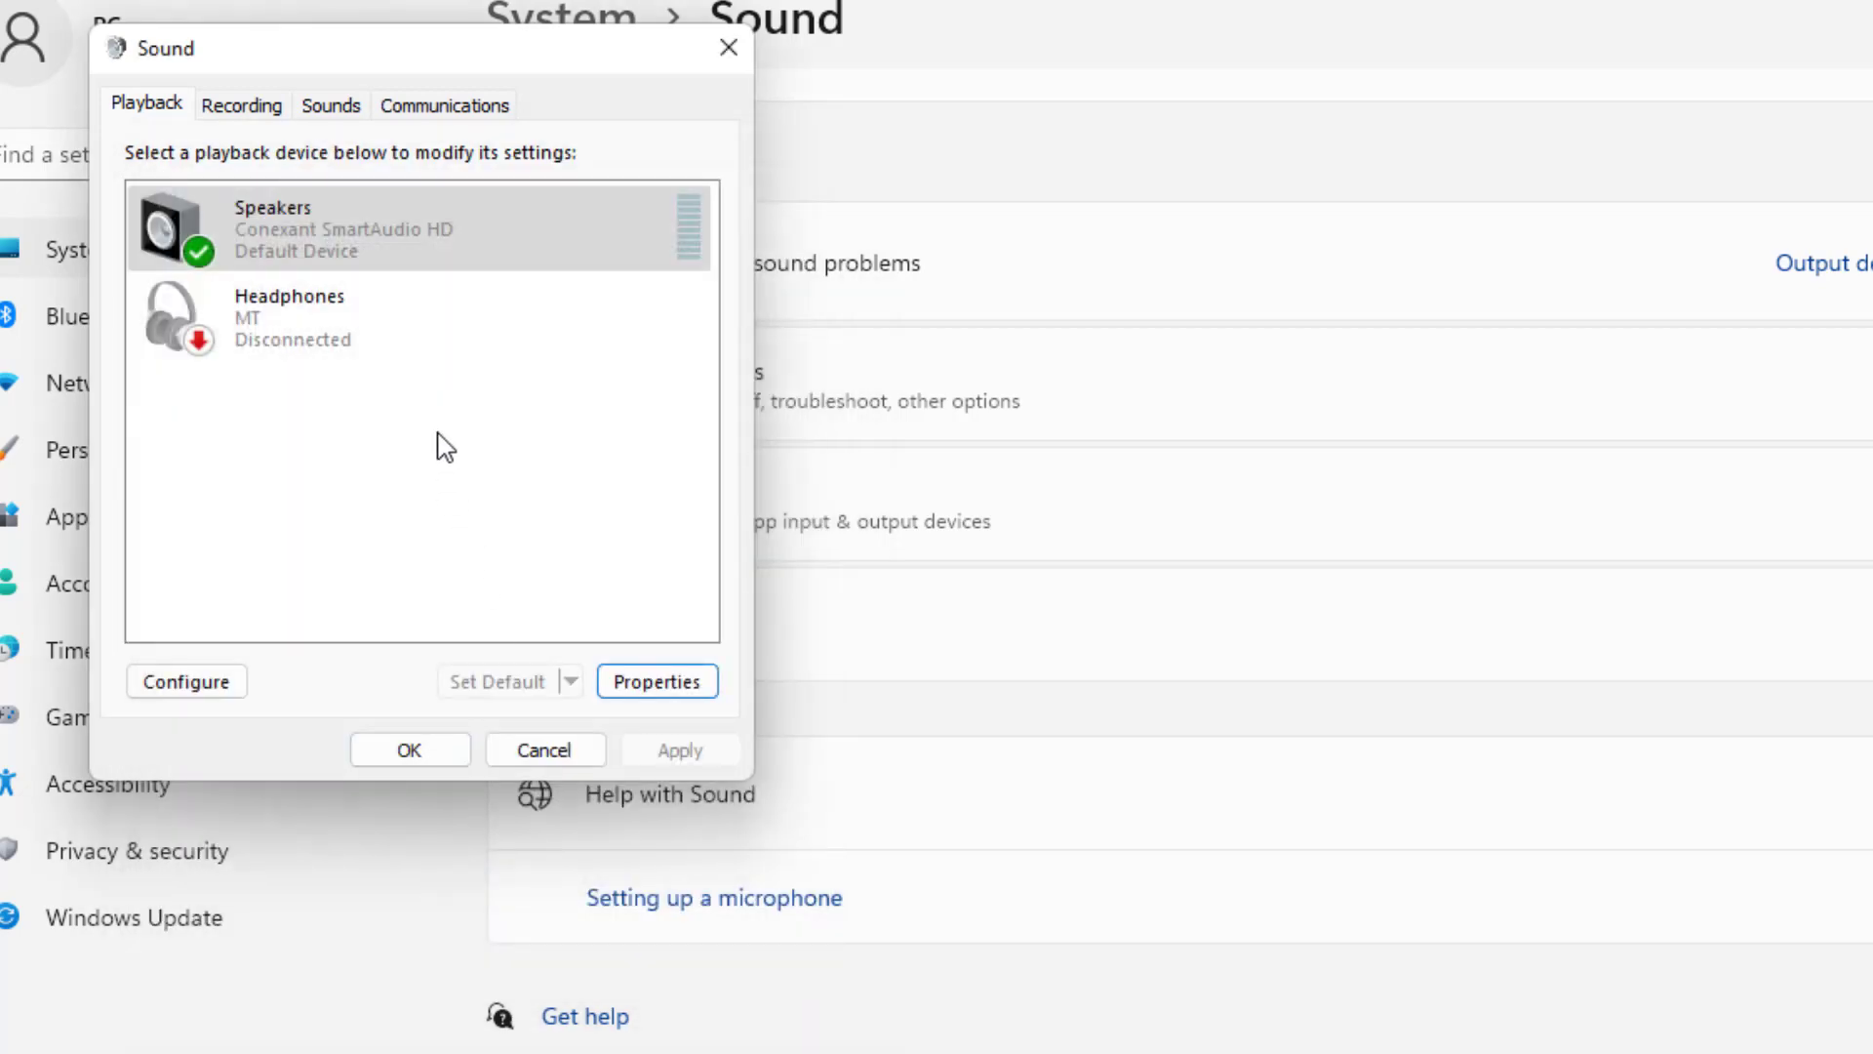
- Review the Communications activity options in the Sound dialog, accept the dialog and close Settings
left_click(418, 117)
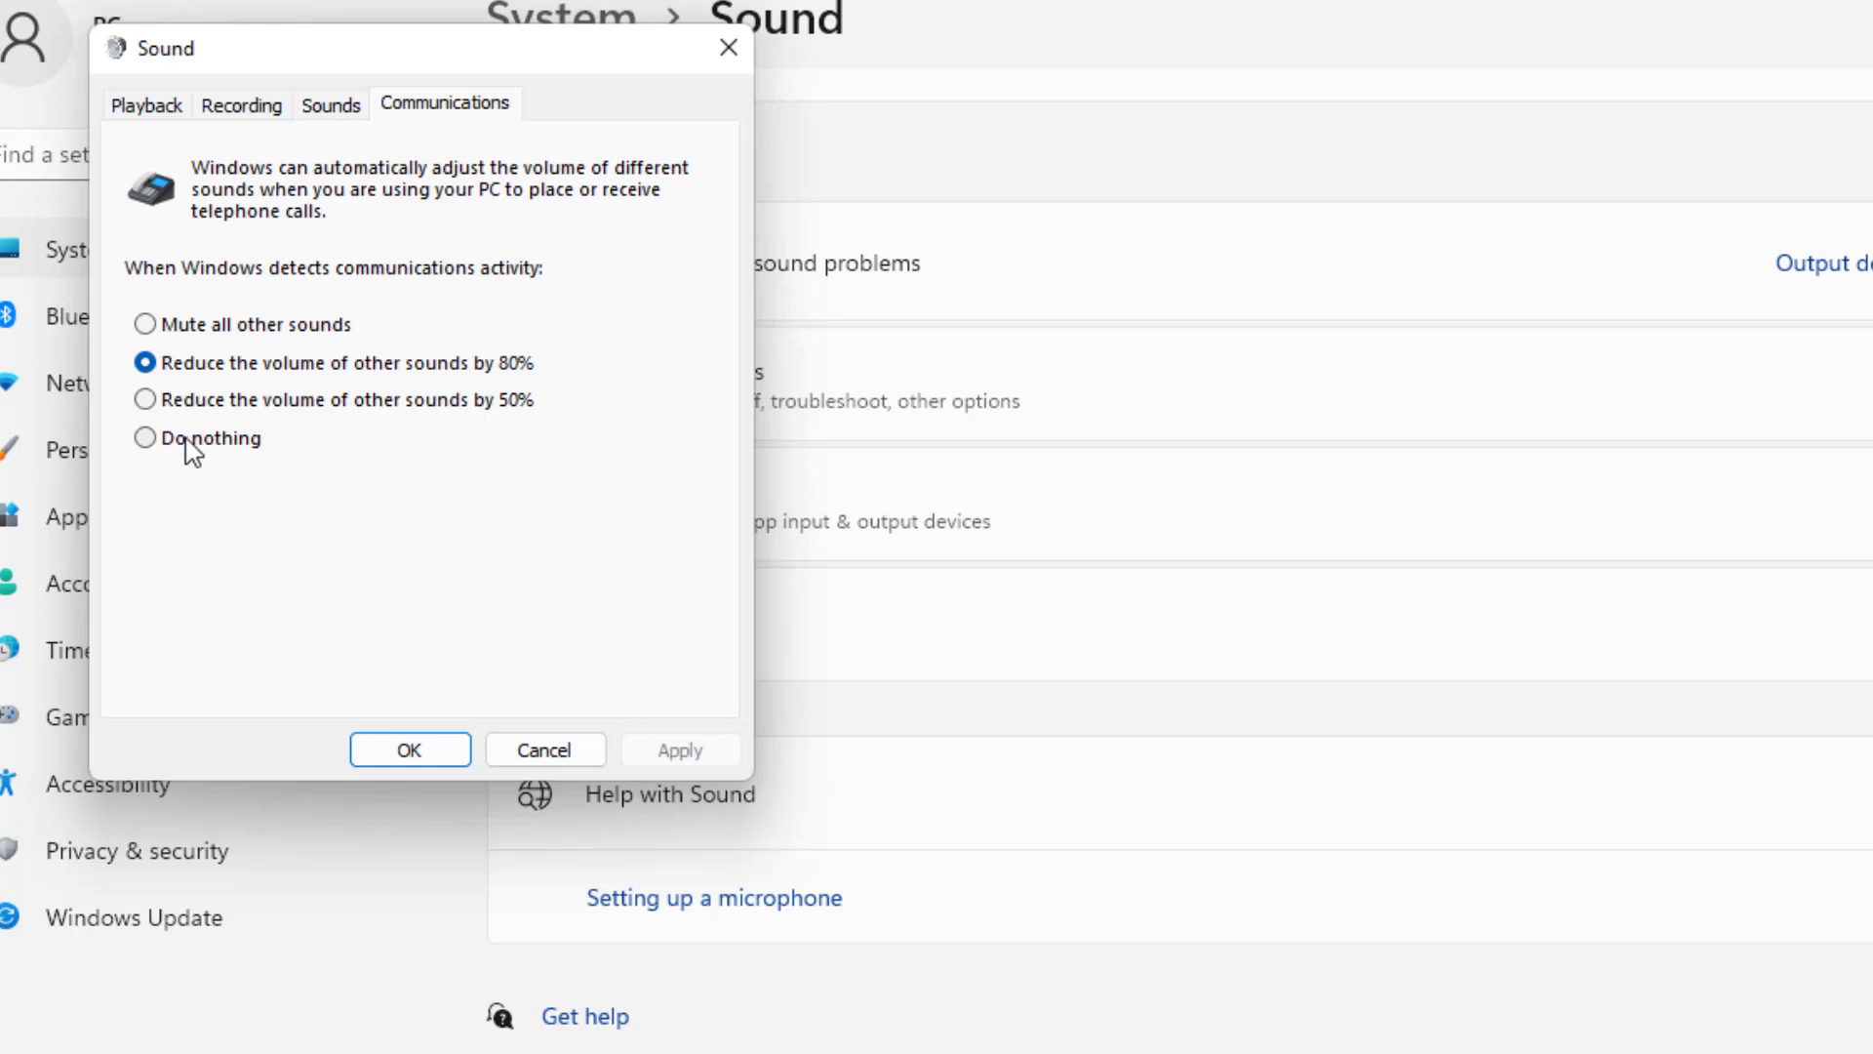
left_click(441, 751)
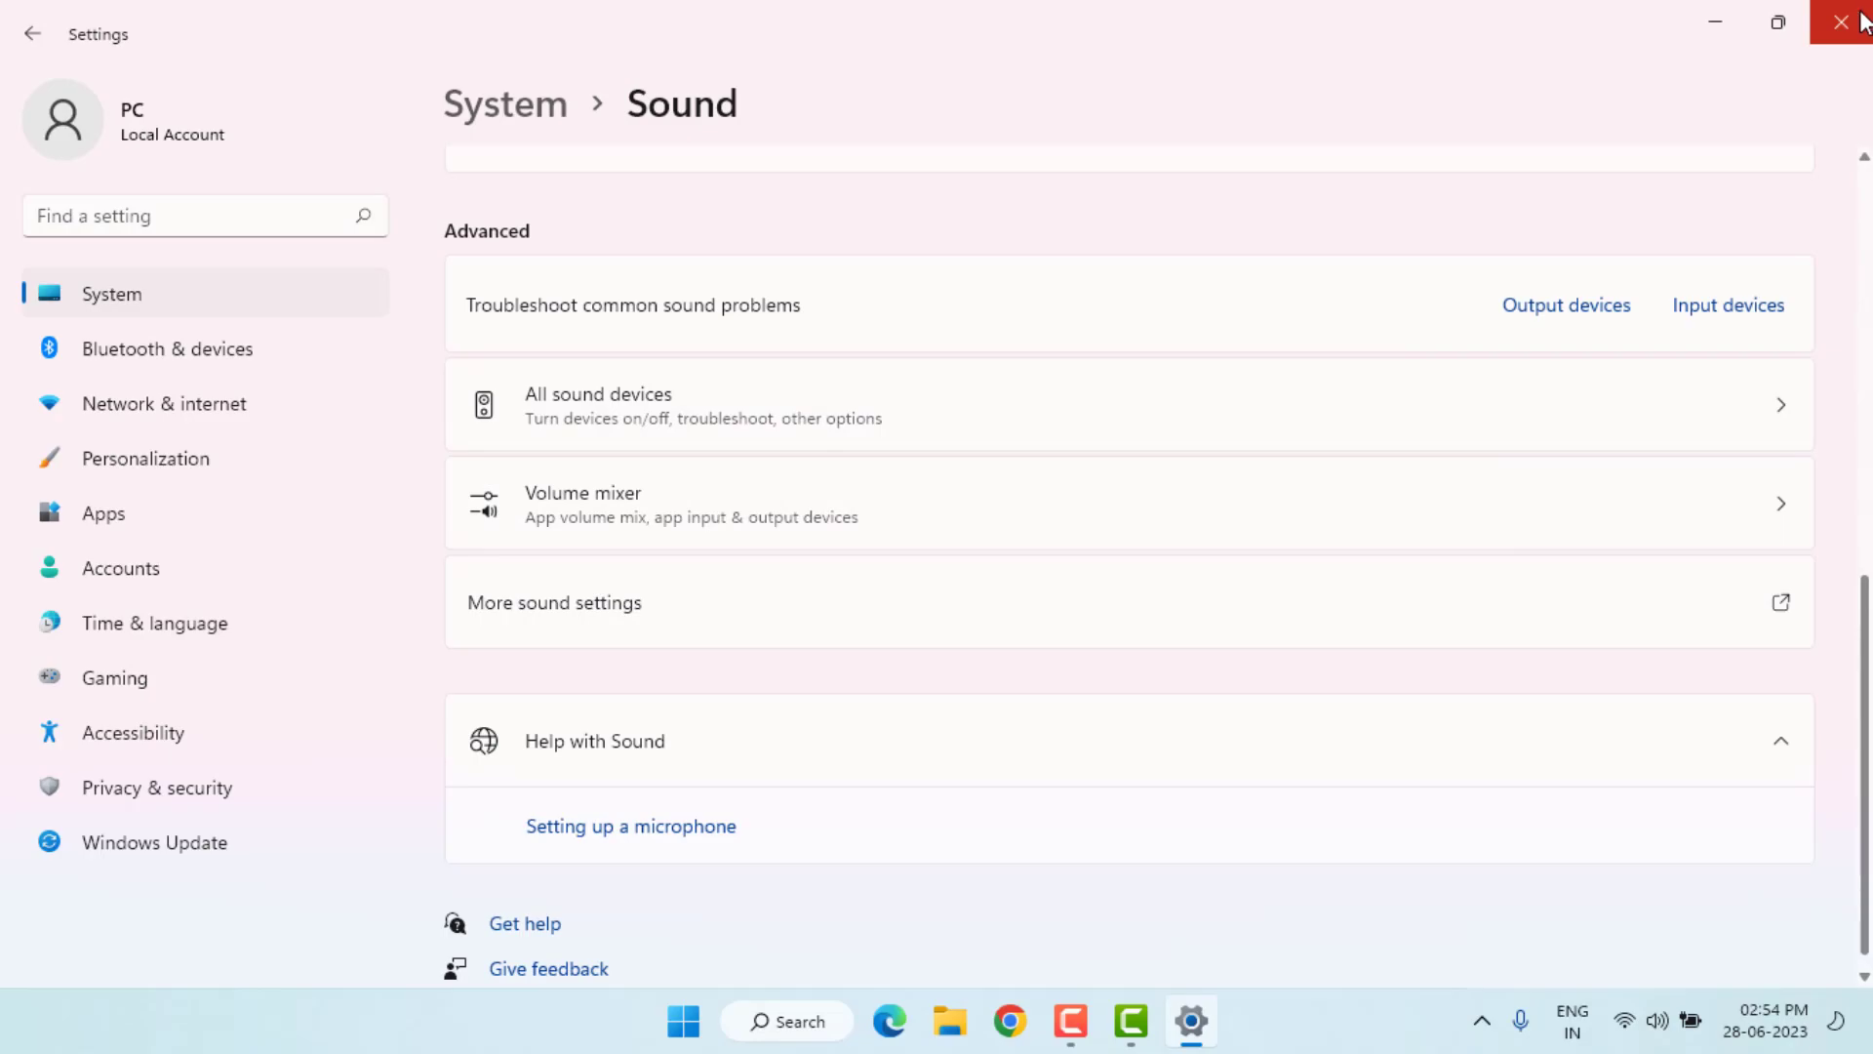
left_click(1863, 21)
- Search for and open the Services app, and select the Windows Audio service
key("super")
type("services")
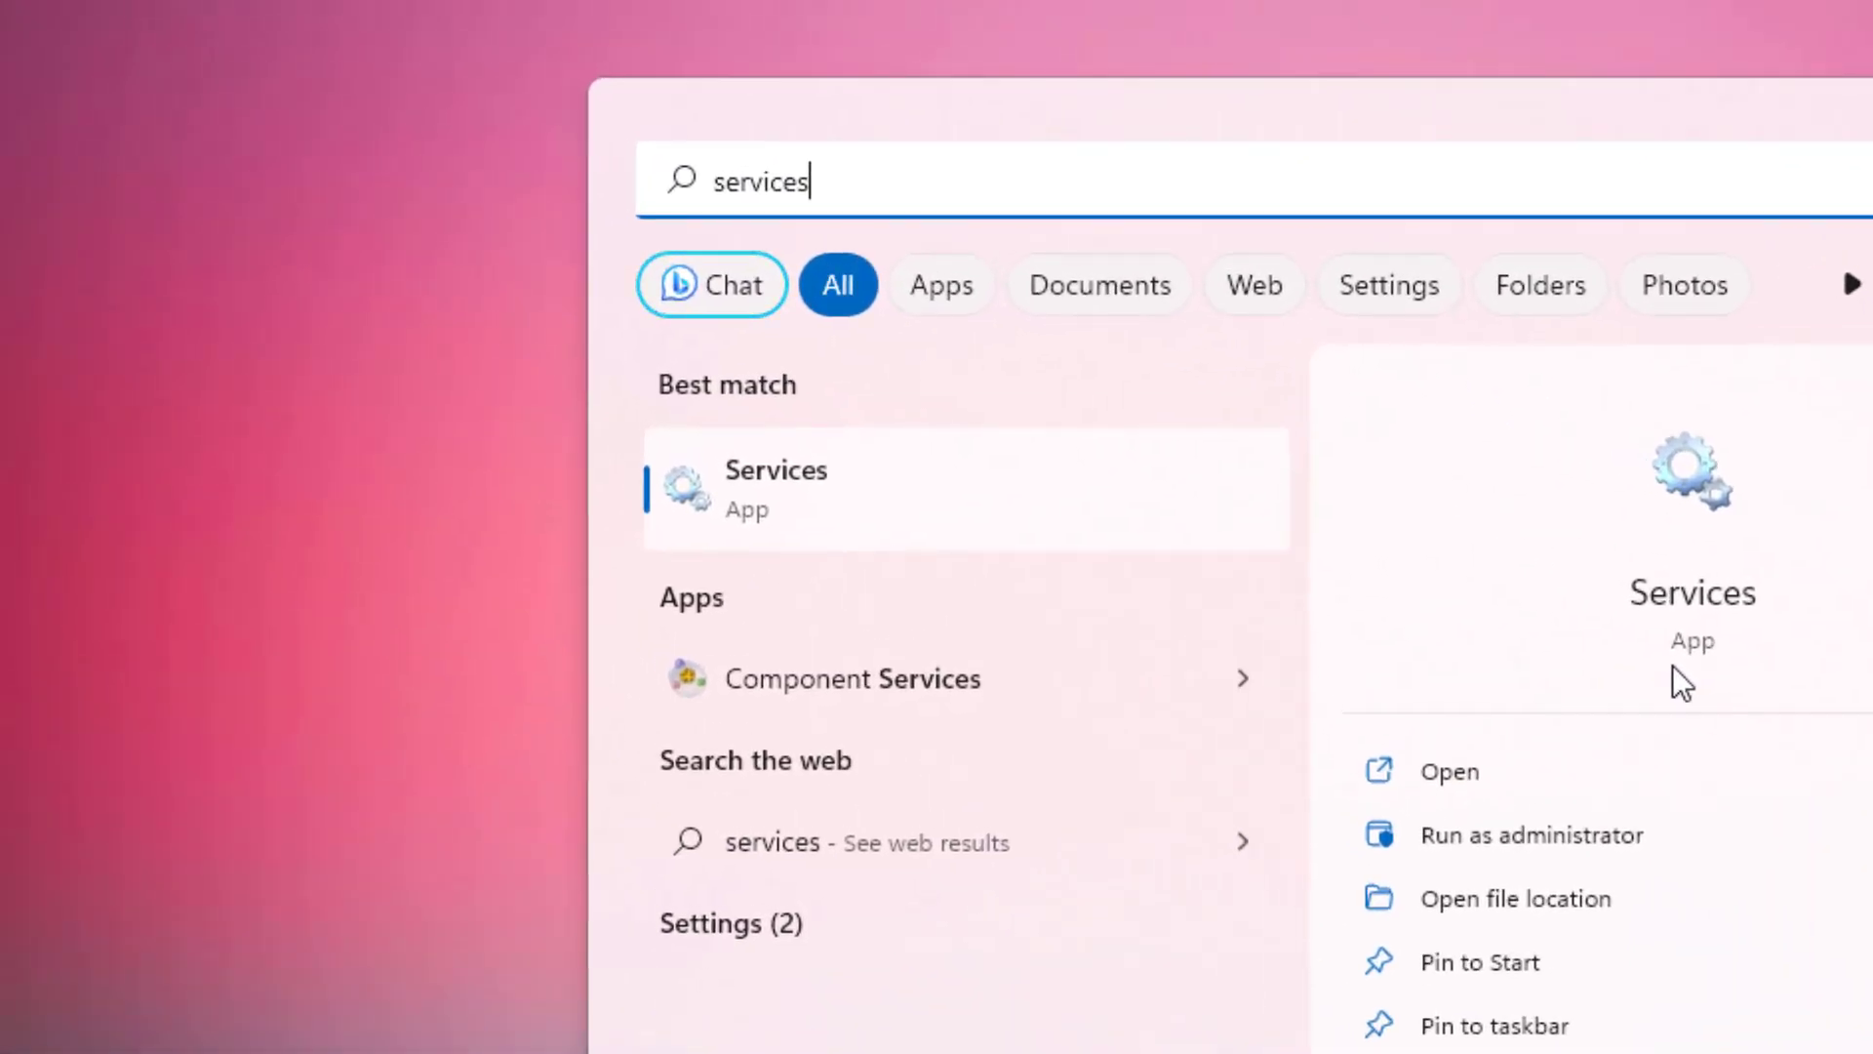
key("Return")
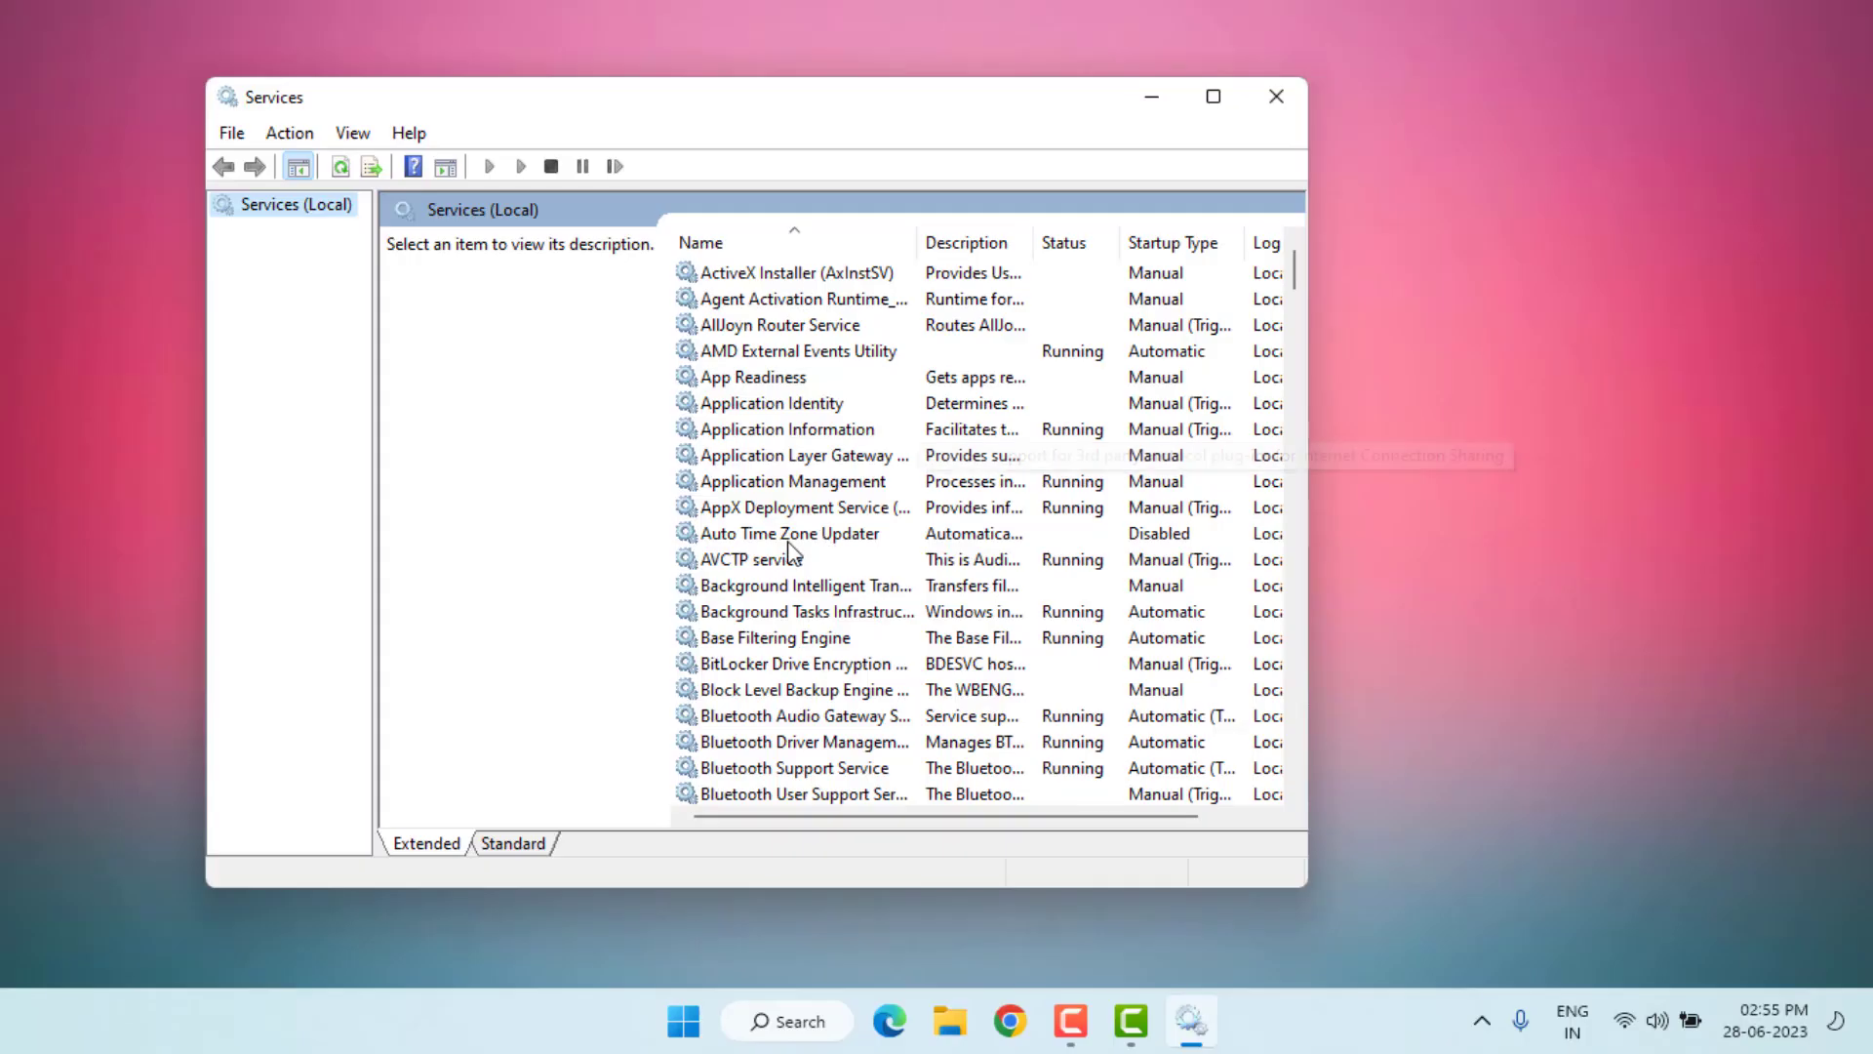
left_click(790, 535)
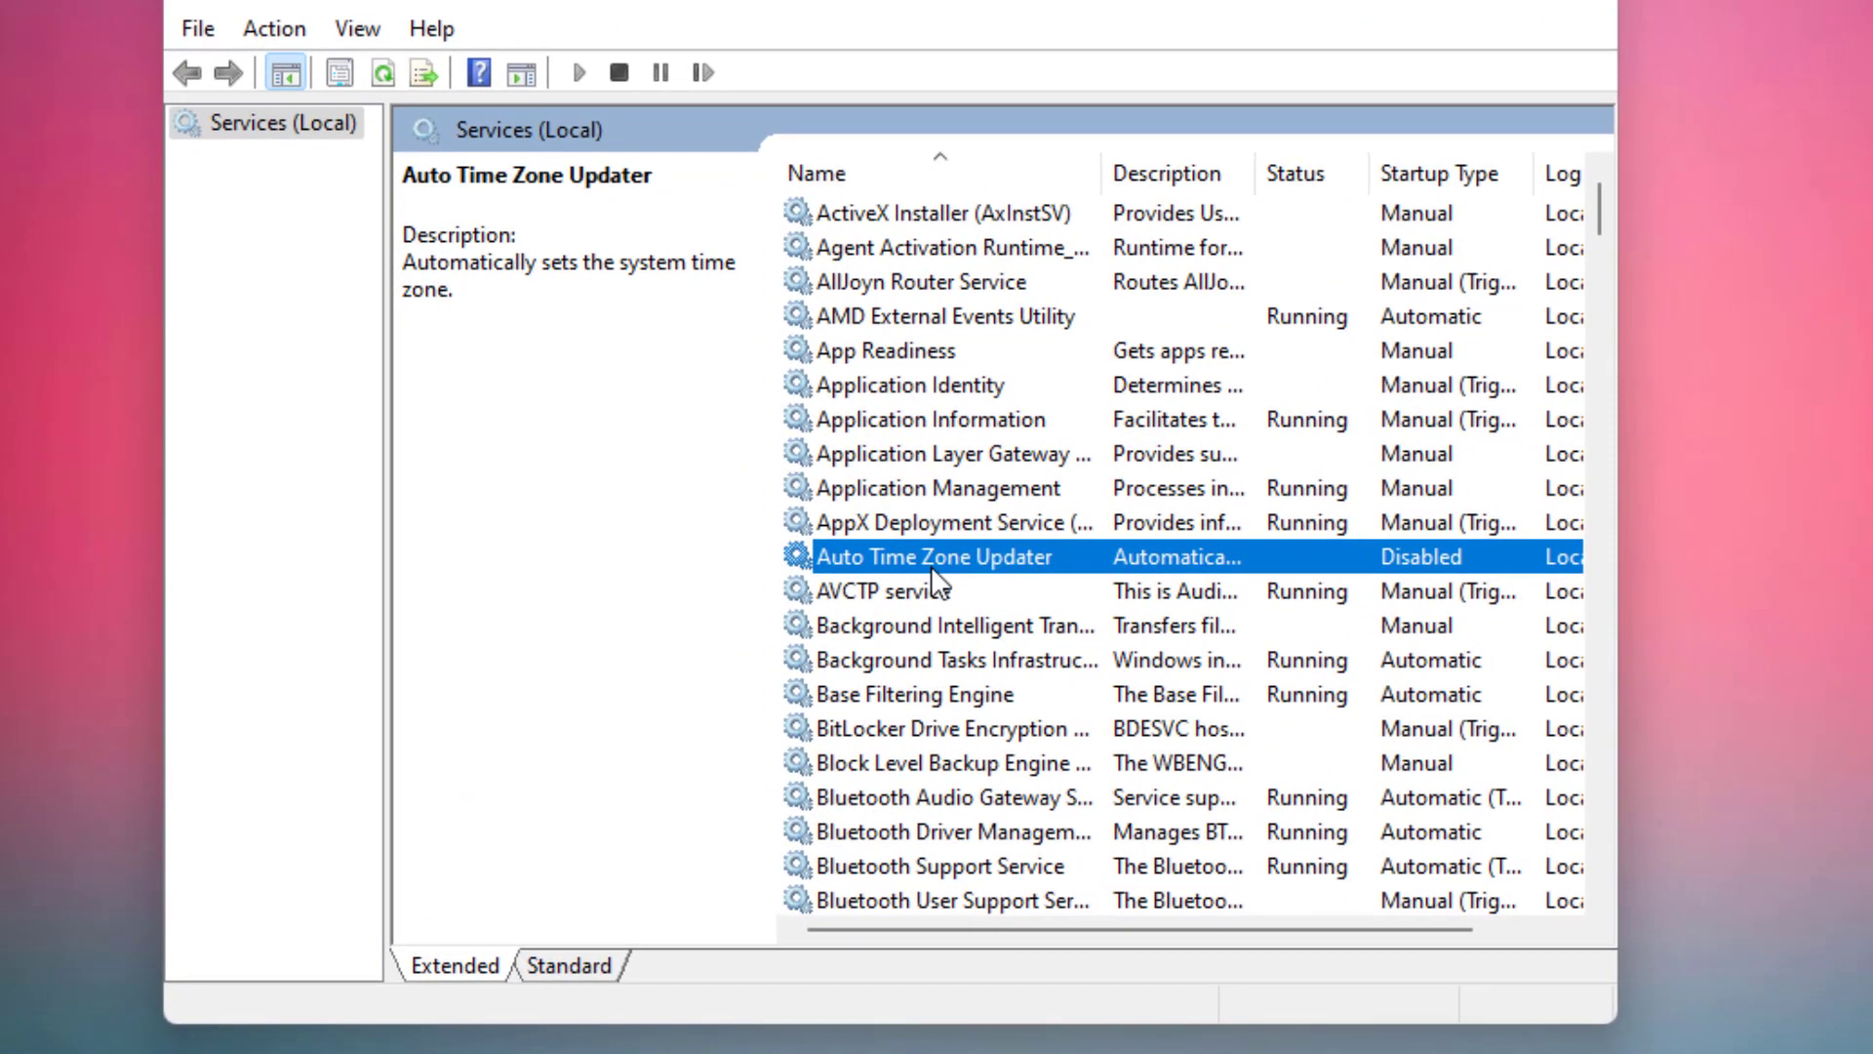
type("windows audio")
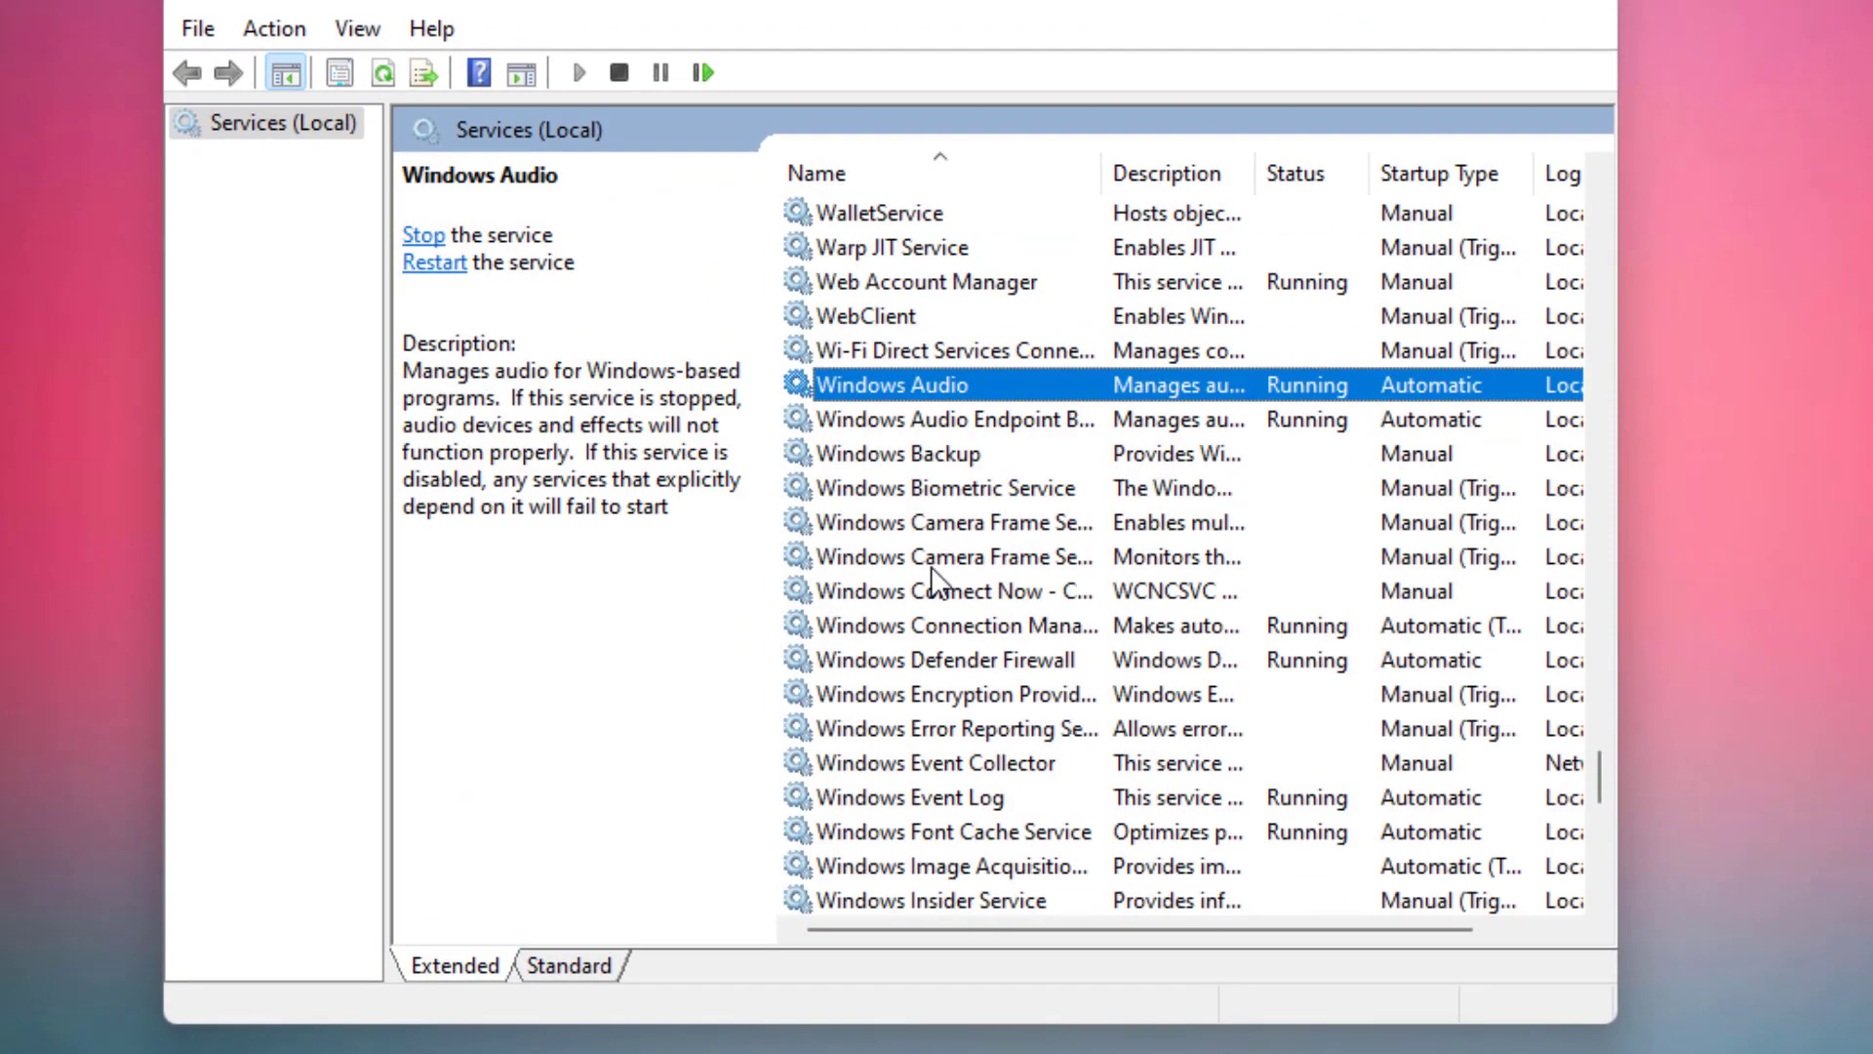
- Set the Windows Audio service's startup type to Automatic and confirm its properties
right_click(876, 390)
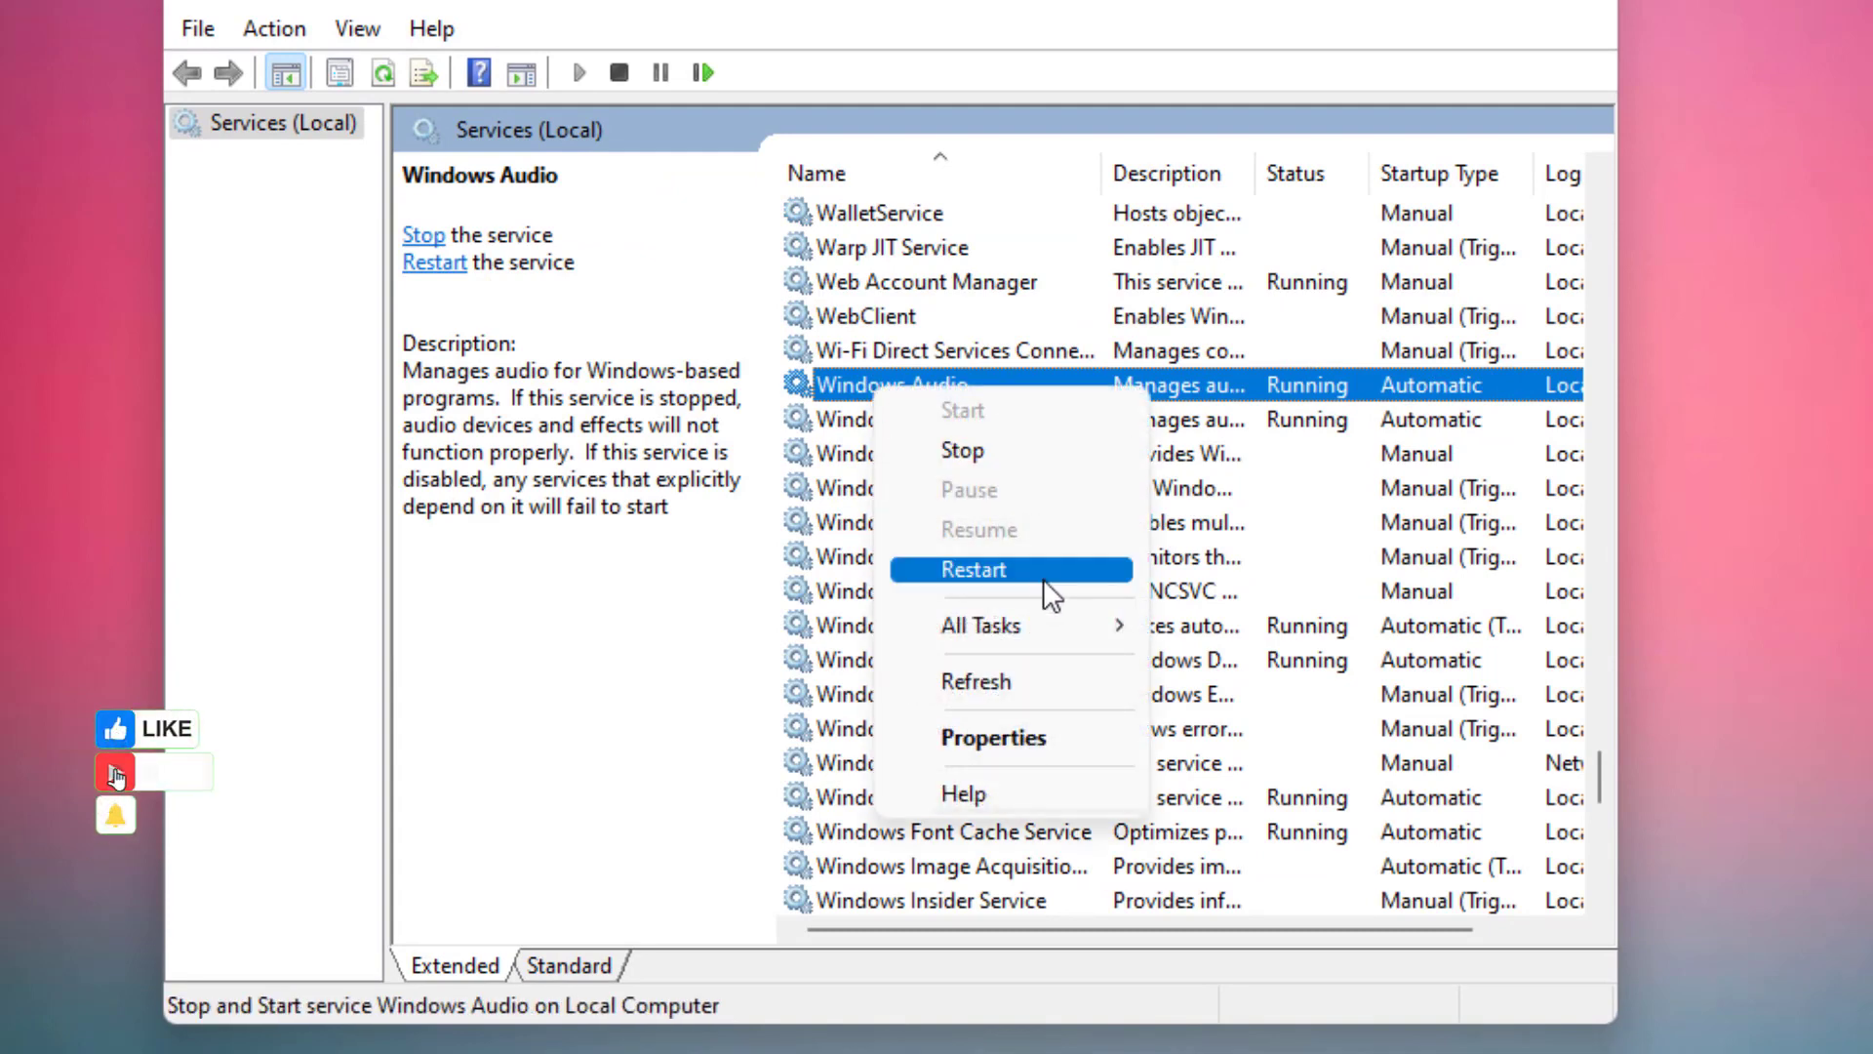
left_click(1015, 738)
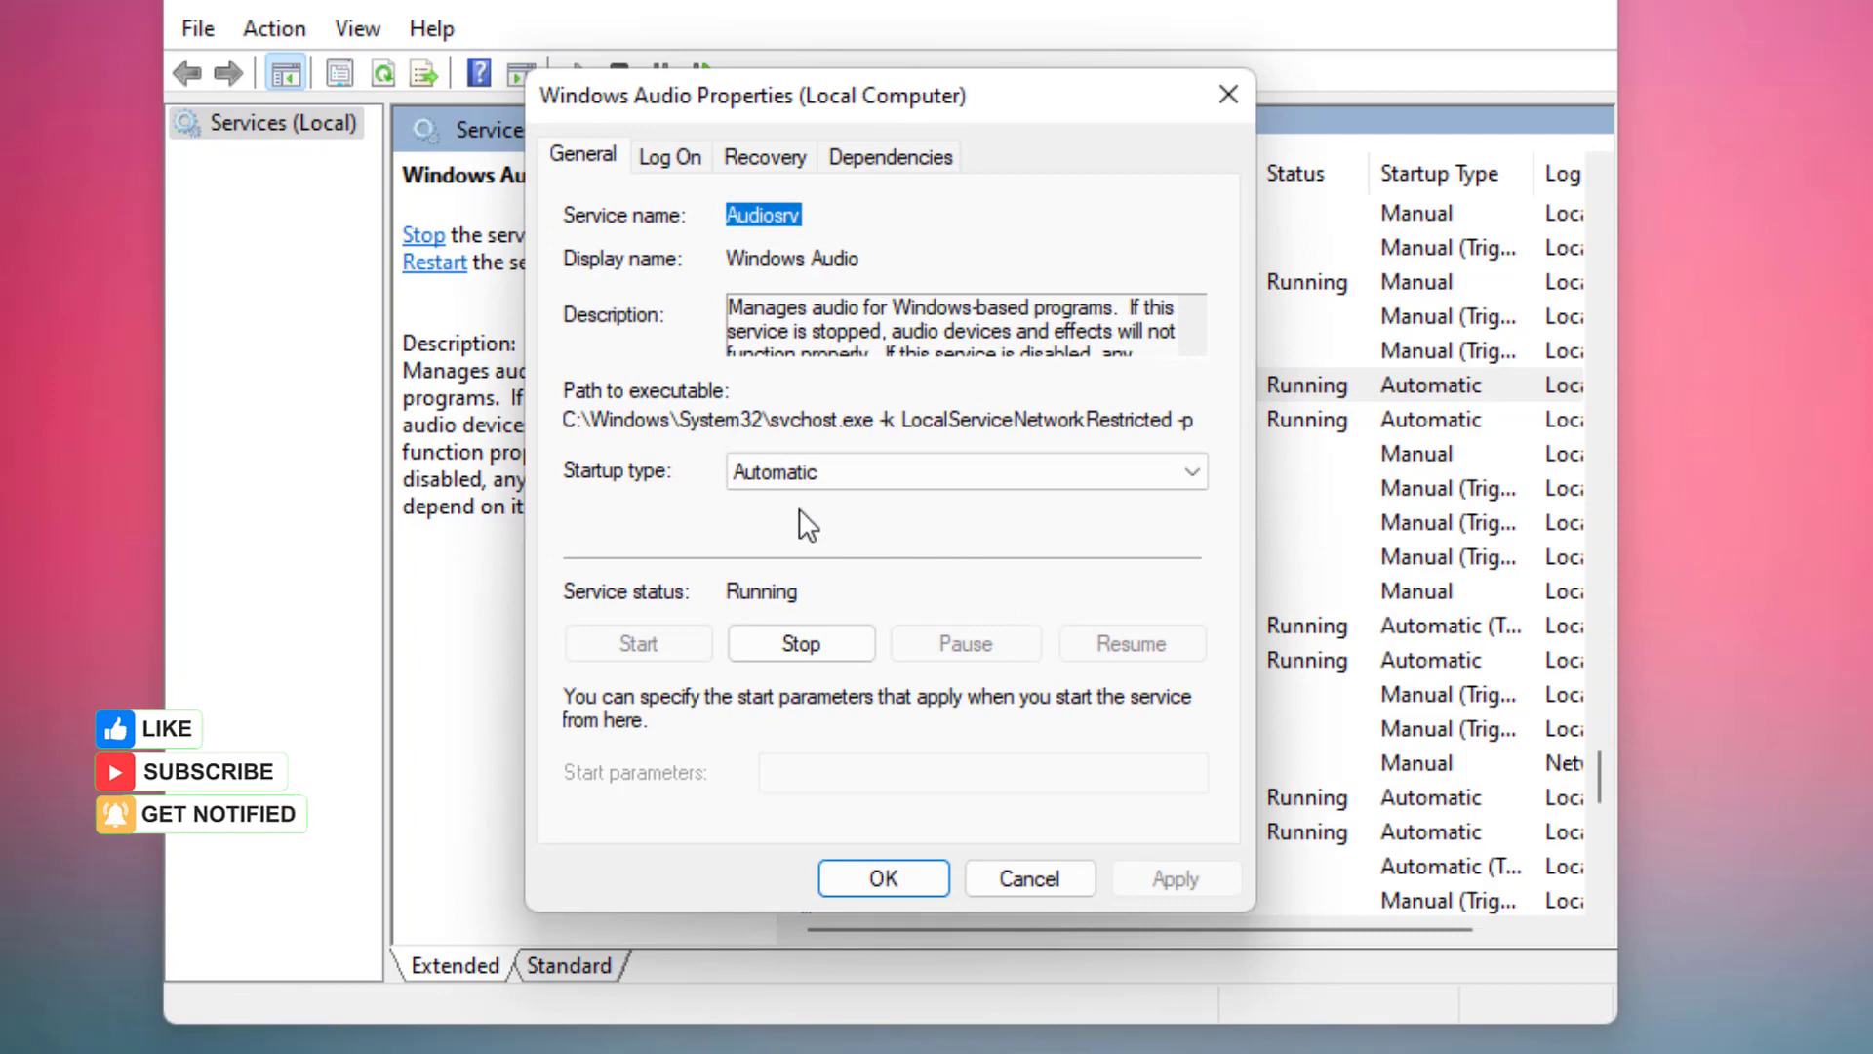
left_click(792, 470)
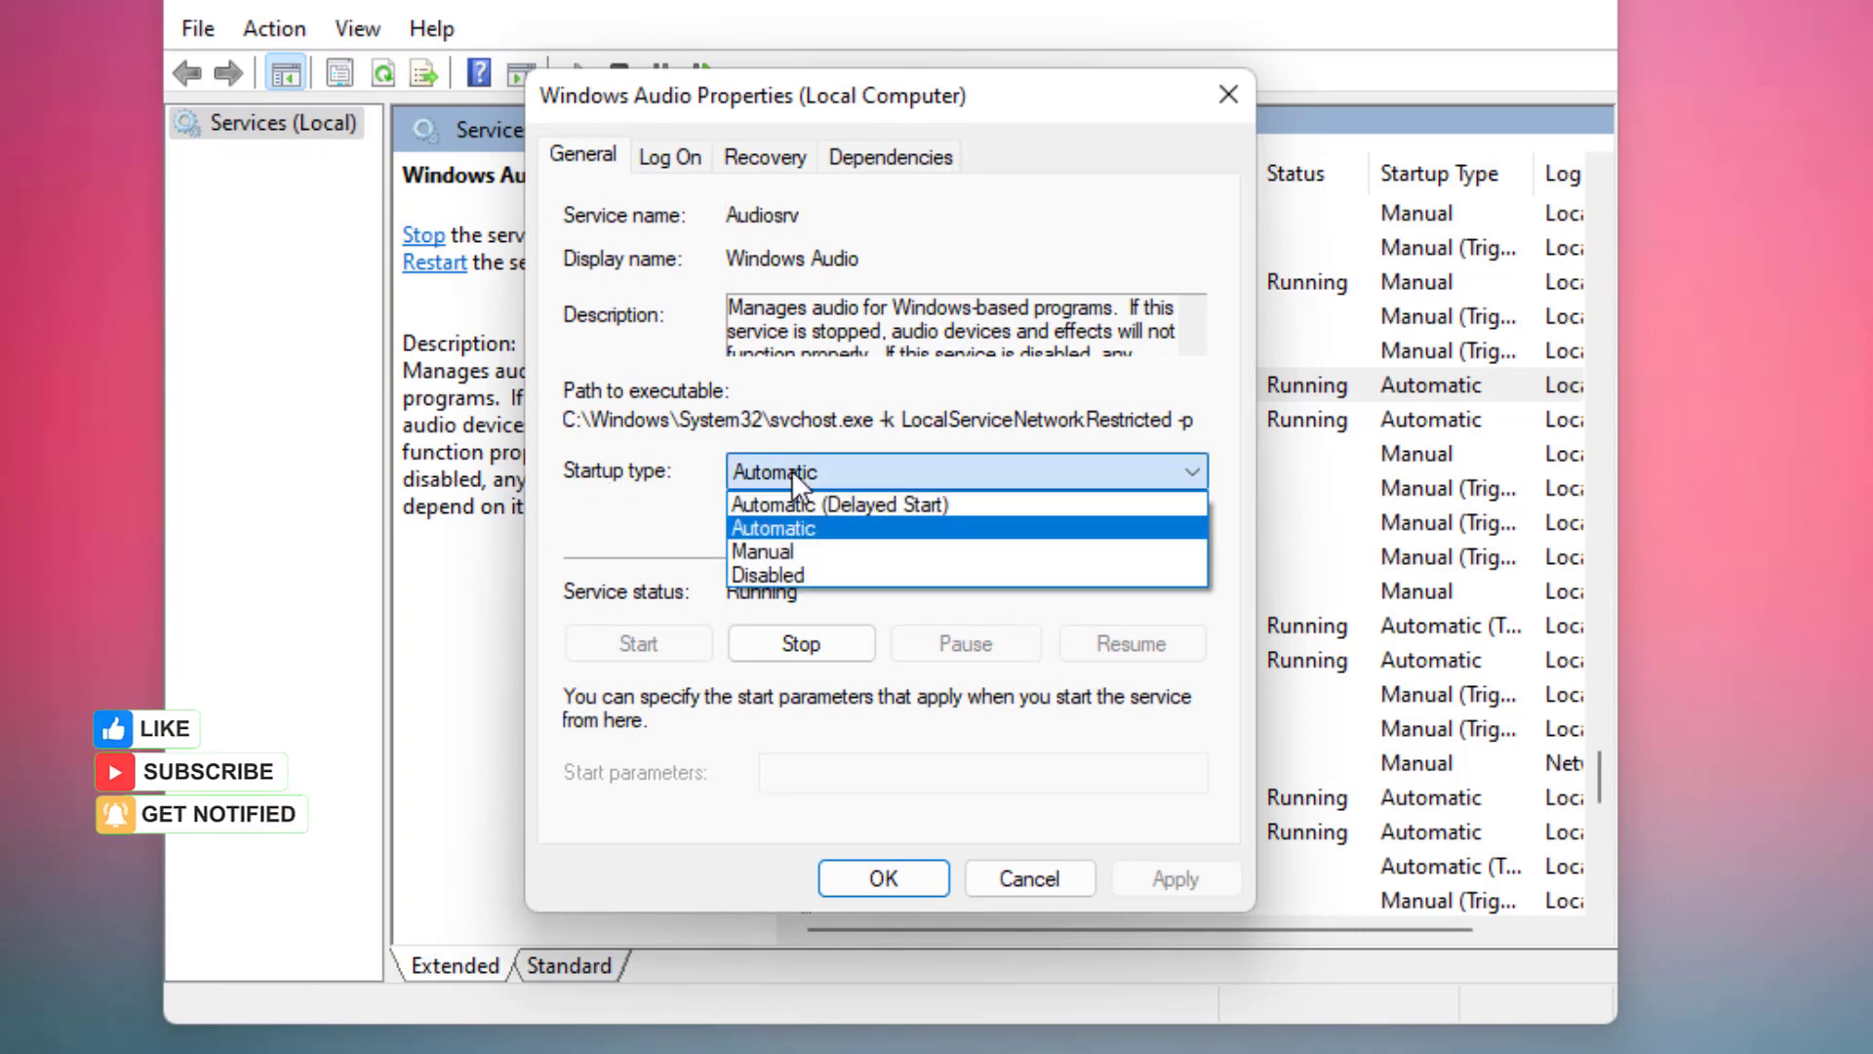
left_click(793, 524)
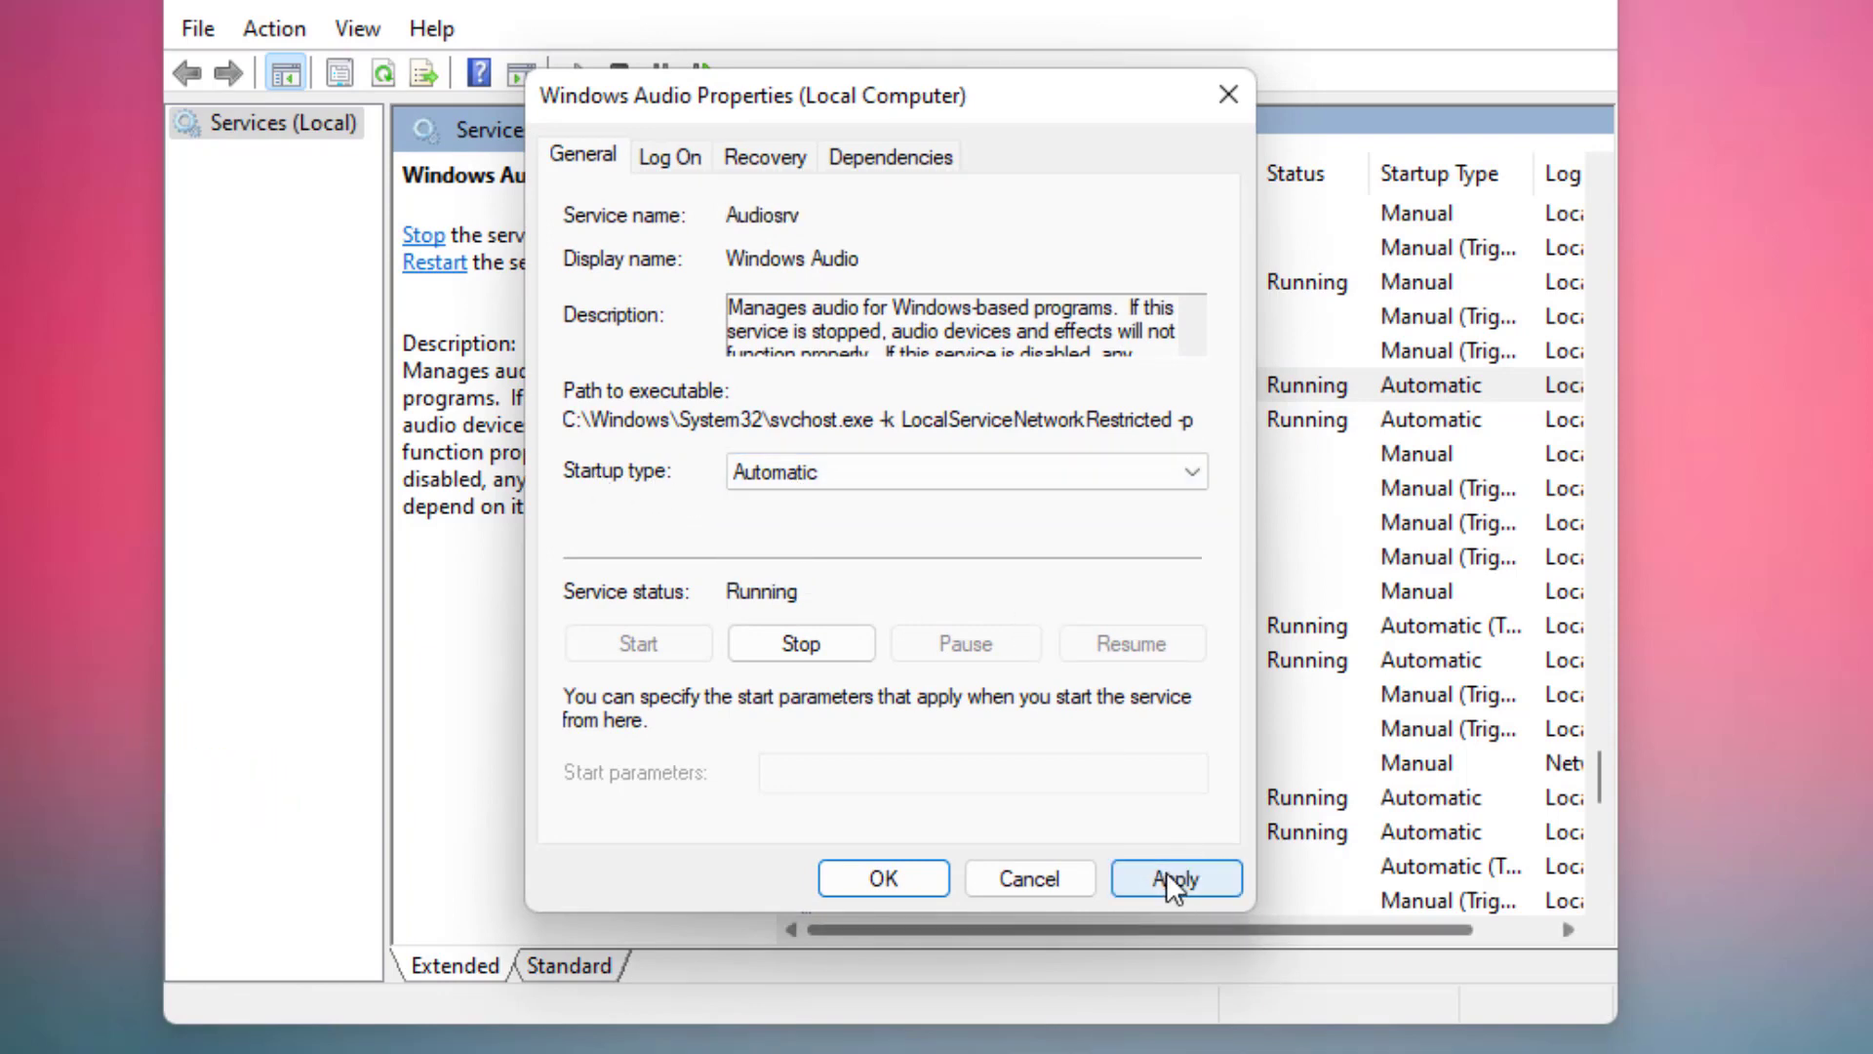
left_click(905, 876)
- Check the startup type in the Windows Audio Endpoint Builder service's properties, accept them and close Services
left_click(948, 525)
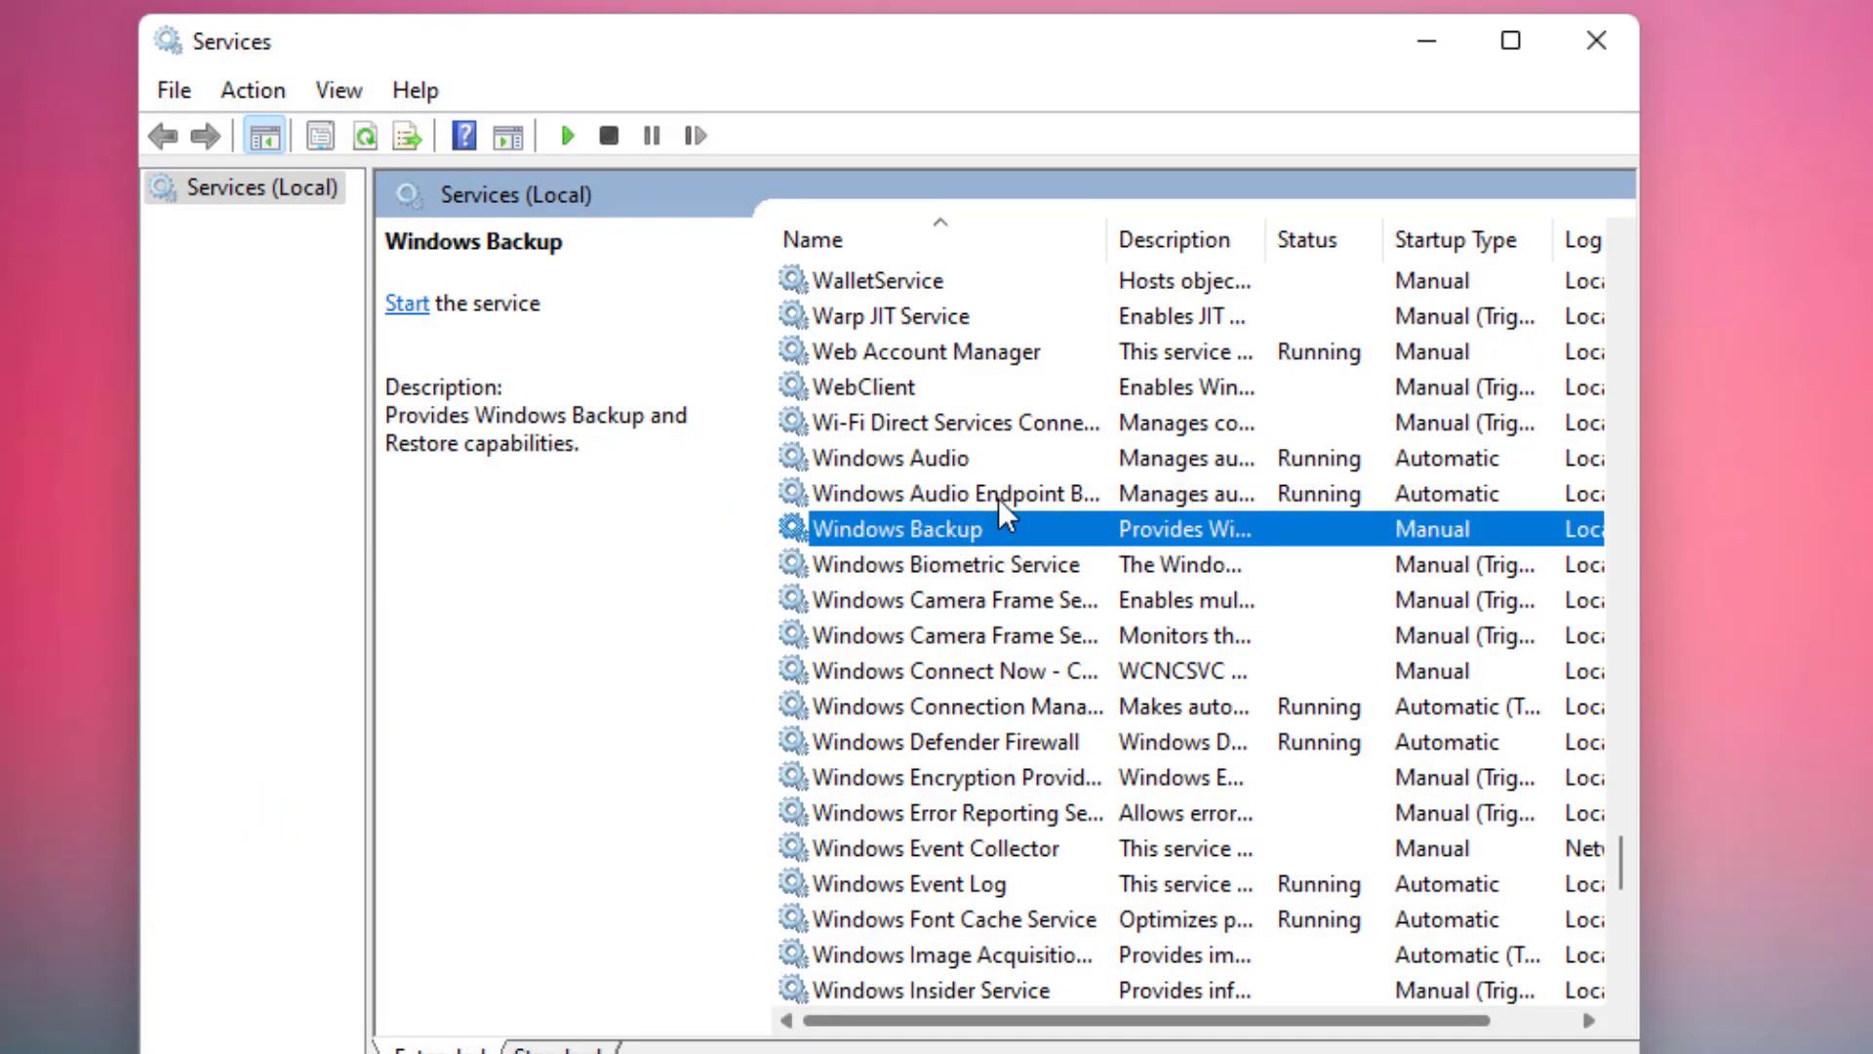
left_click(999, 500)
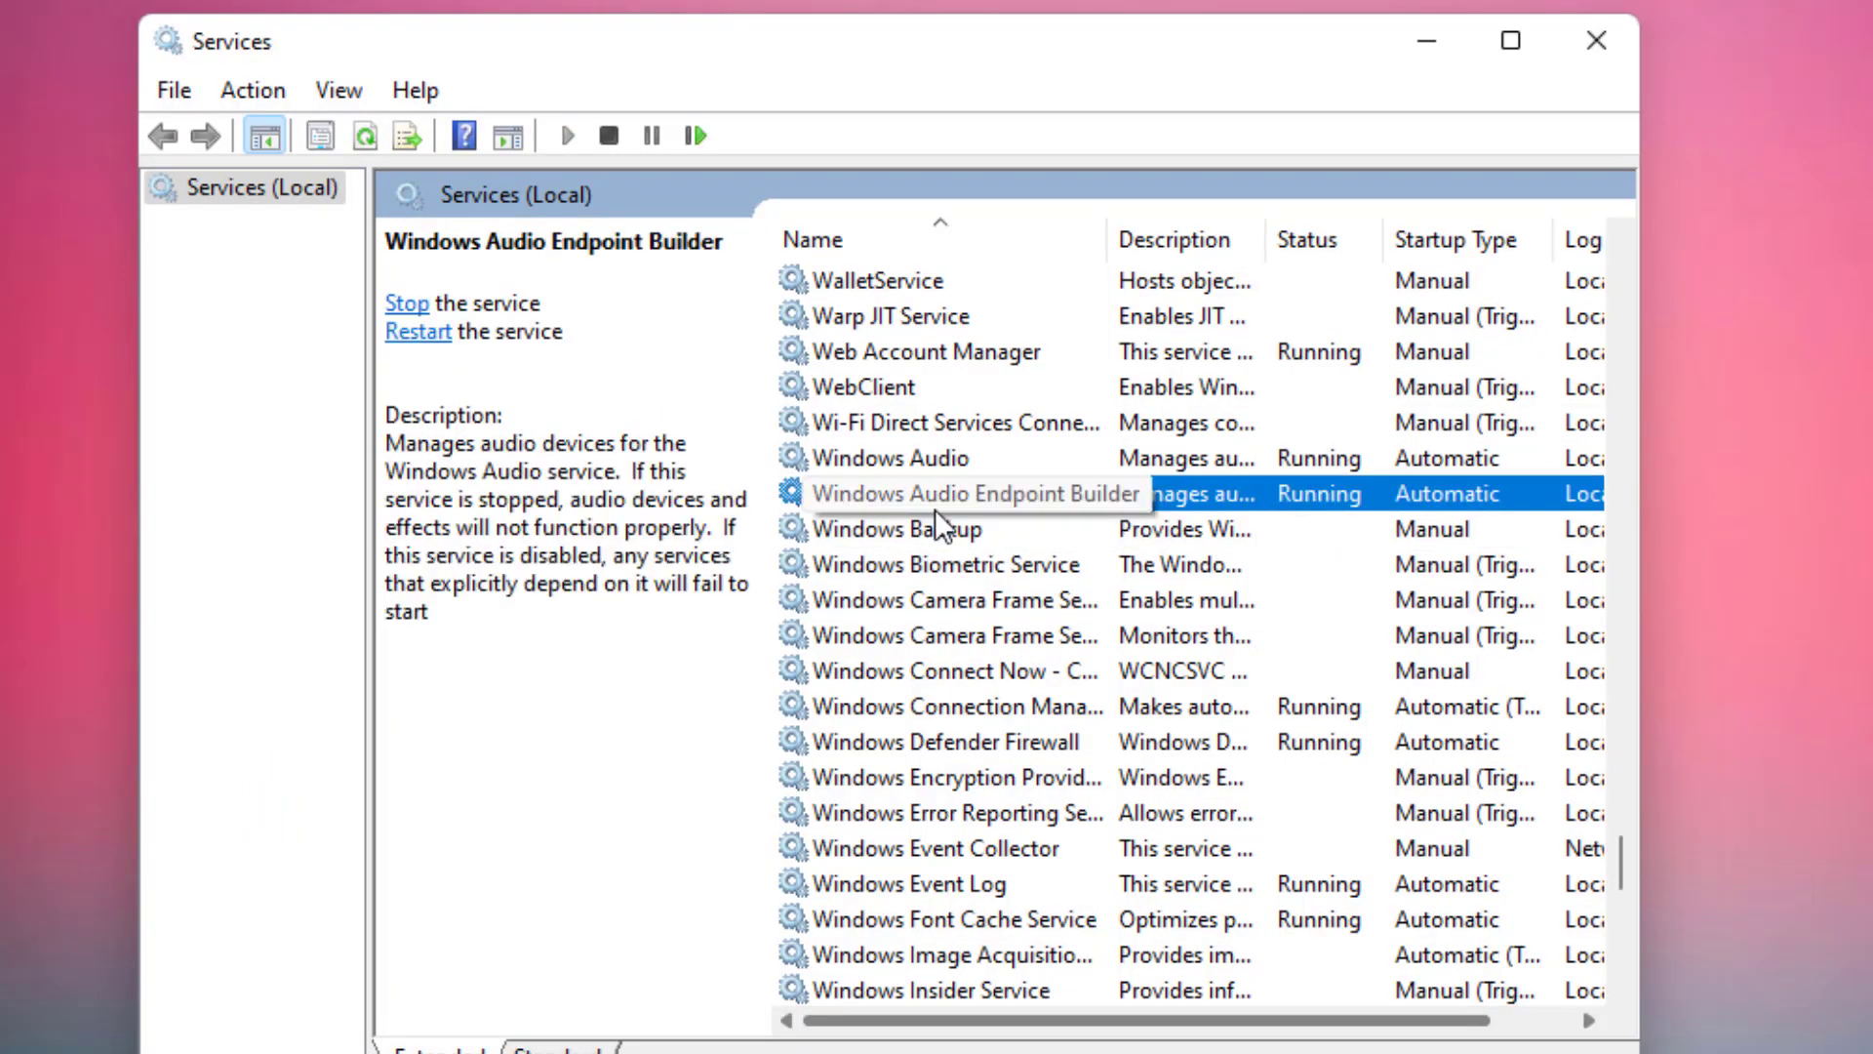
right_click(997, 489)
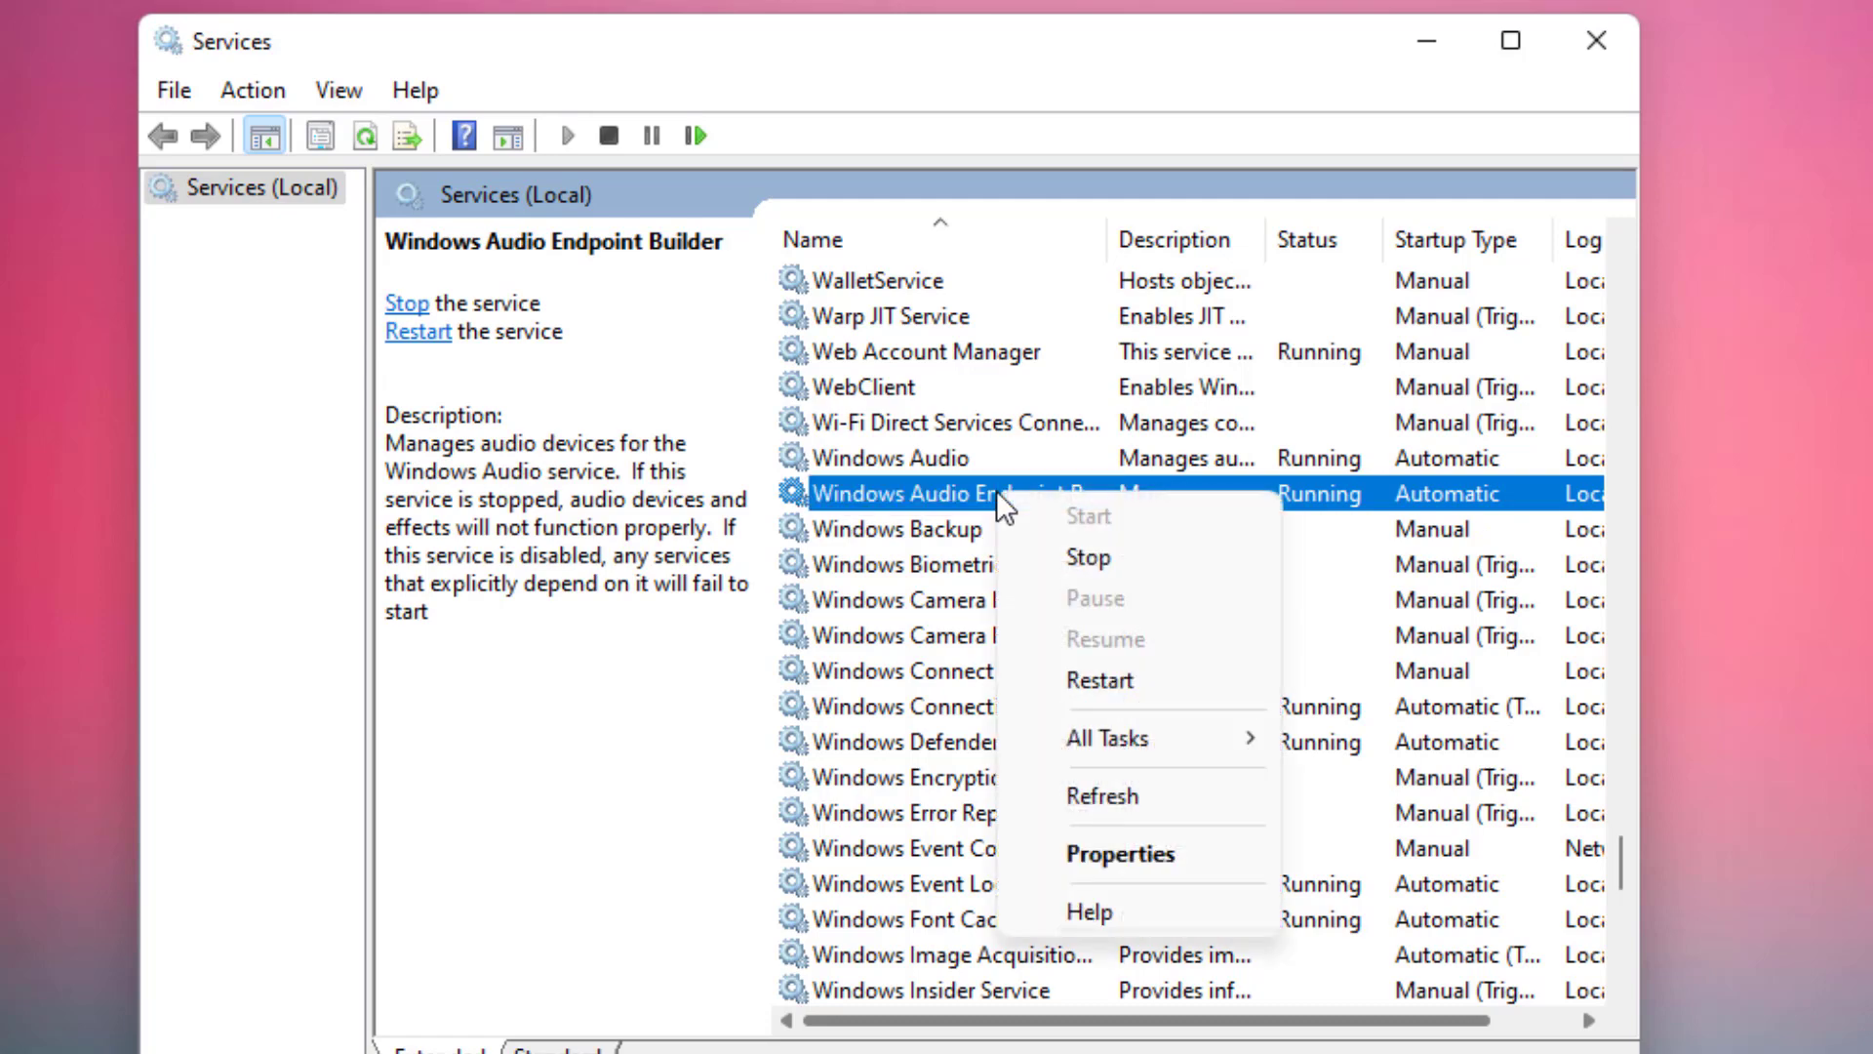
left_click(1165, 851)
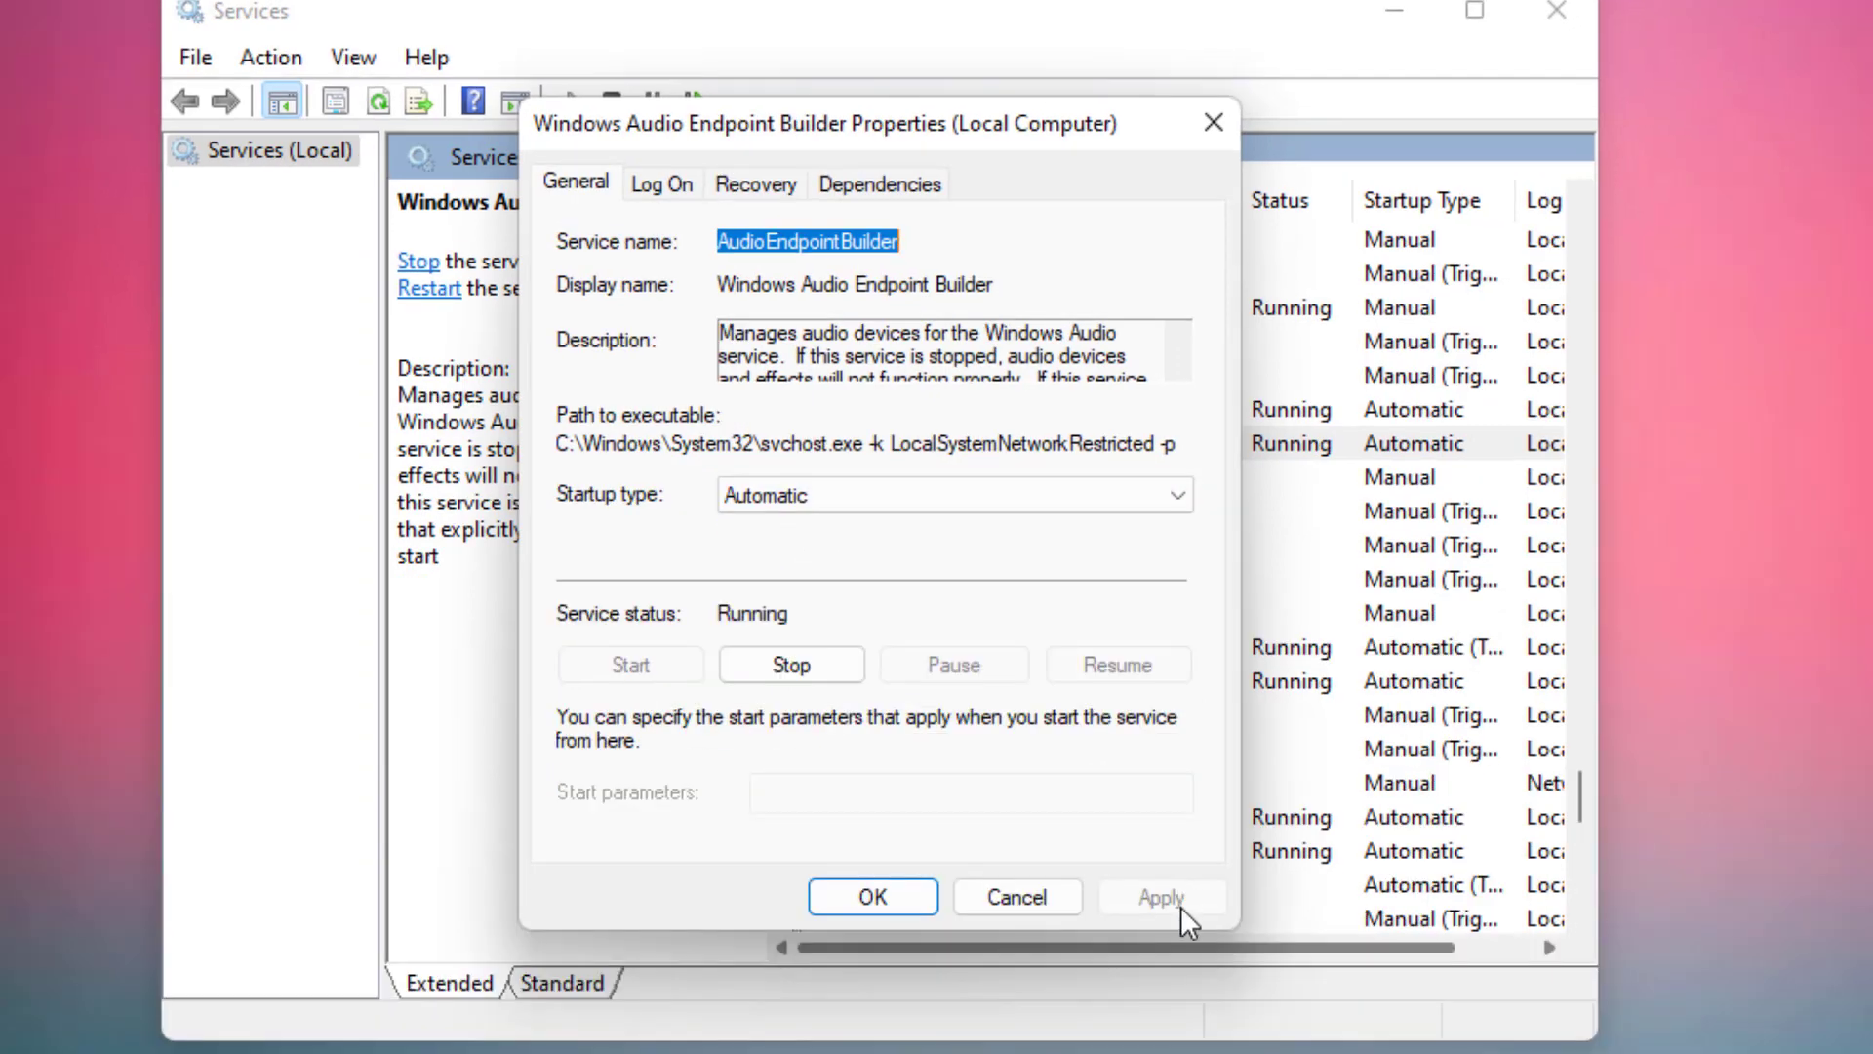
left_click(893, 905)
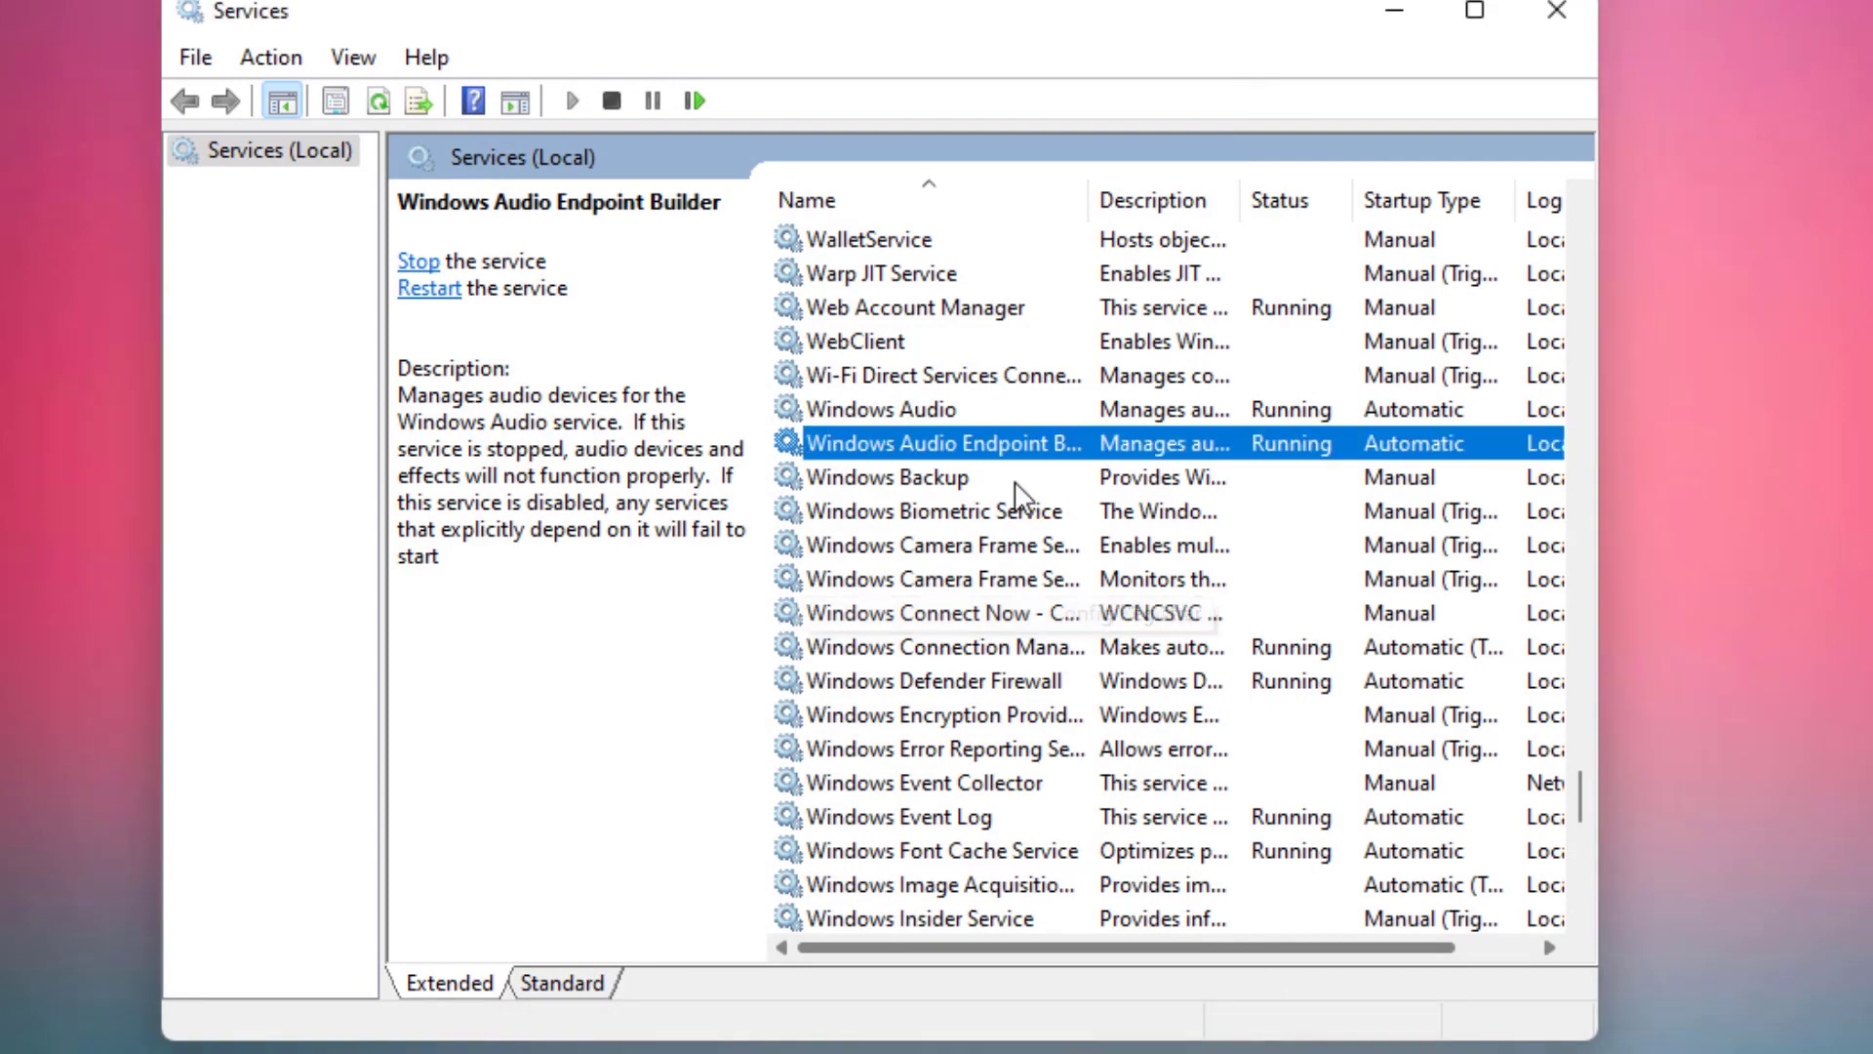
left_click(1538, 13)
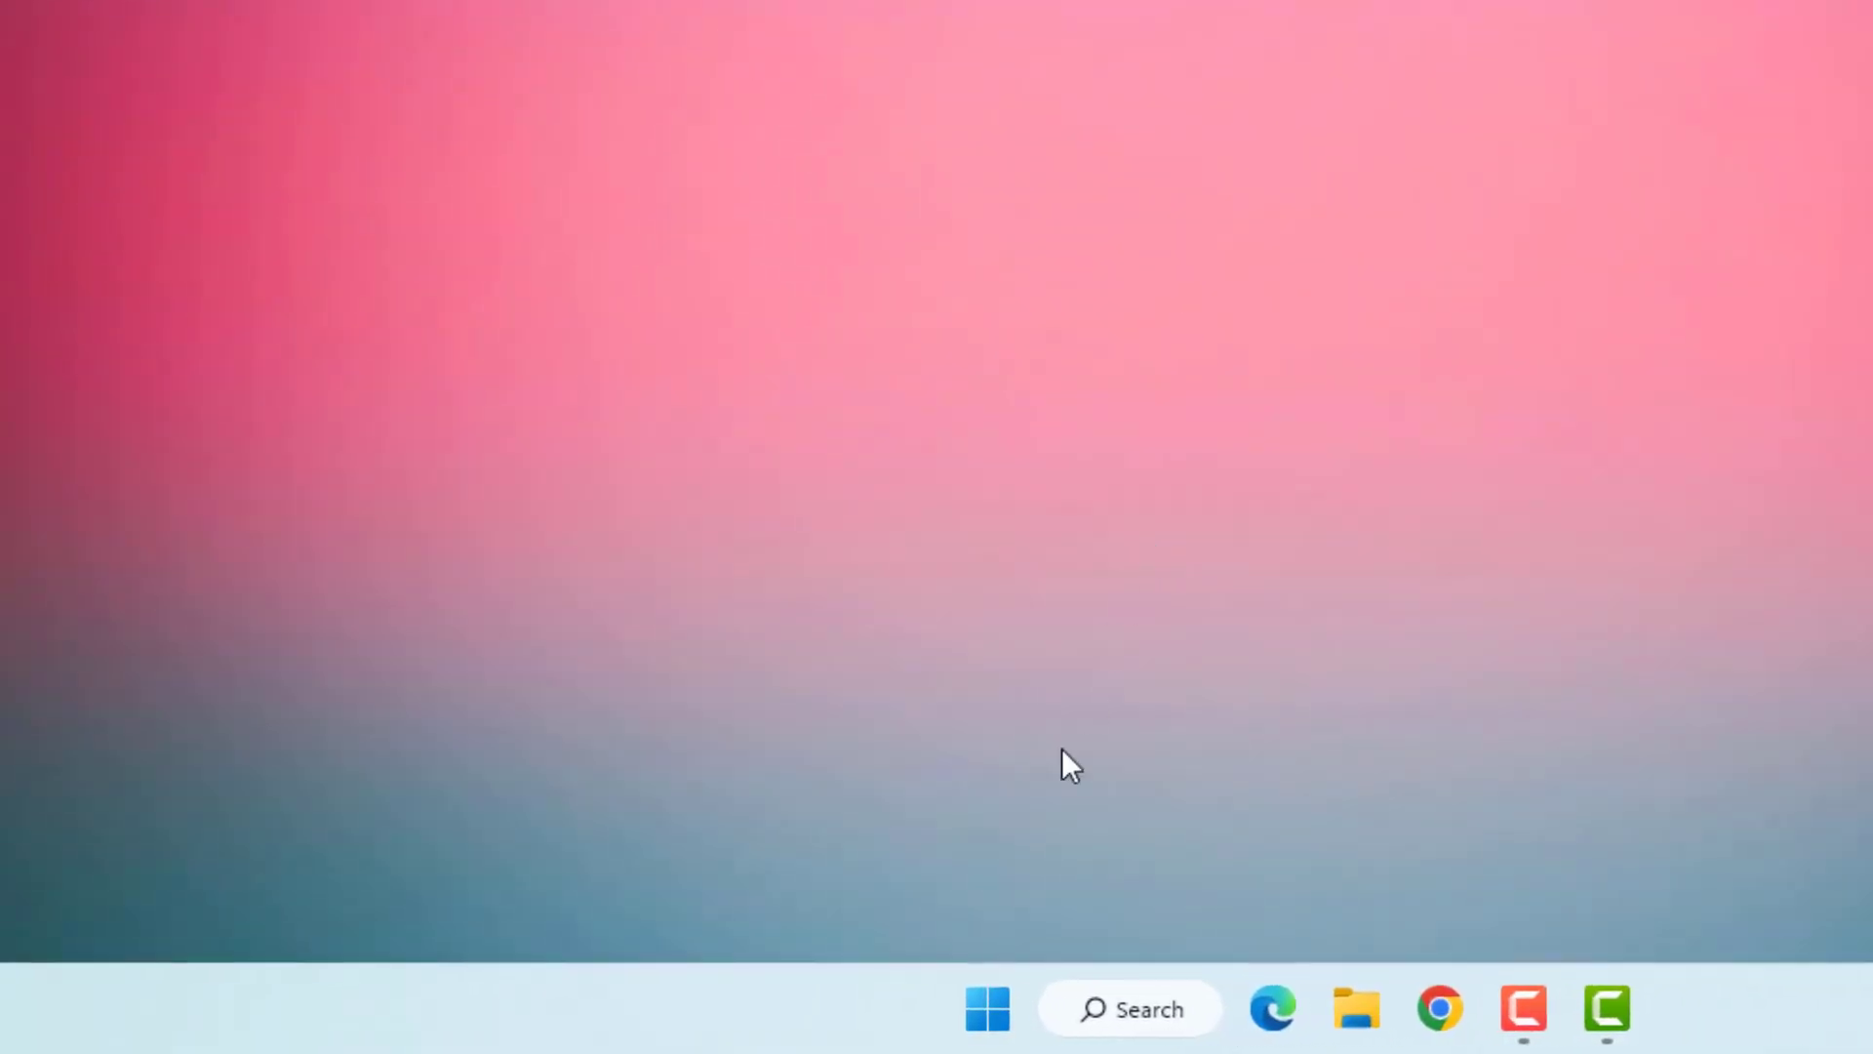
- Open Device Manager and expand the Sound, video and game controllers category
right_click(988, 1010)
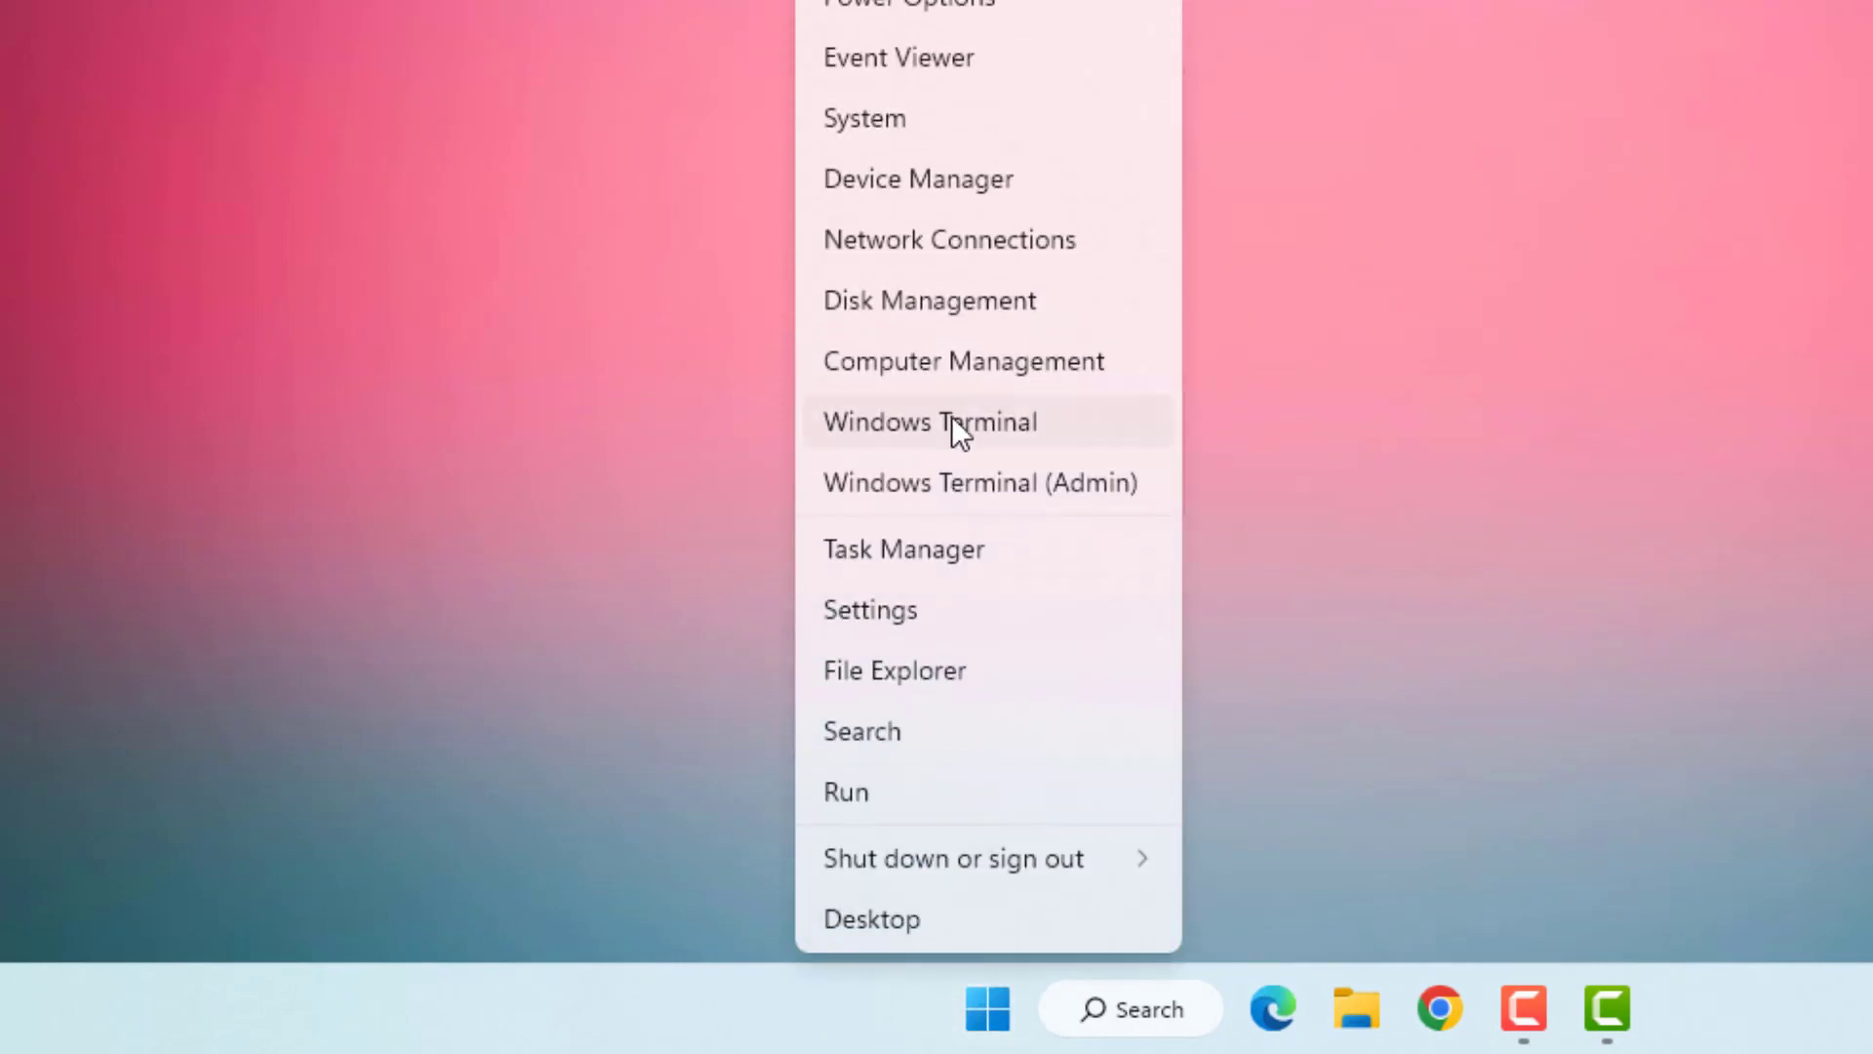
left_click(941, 184)
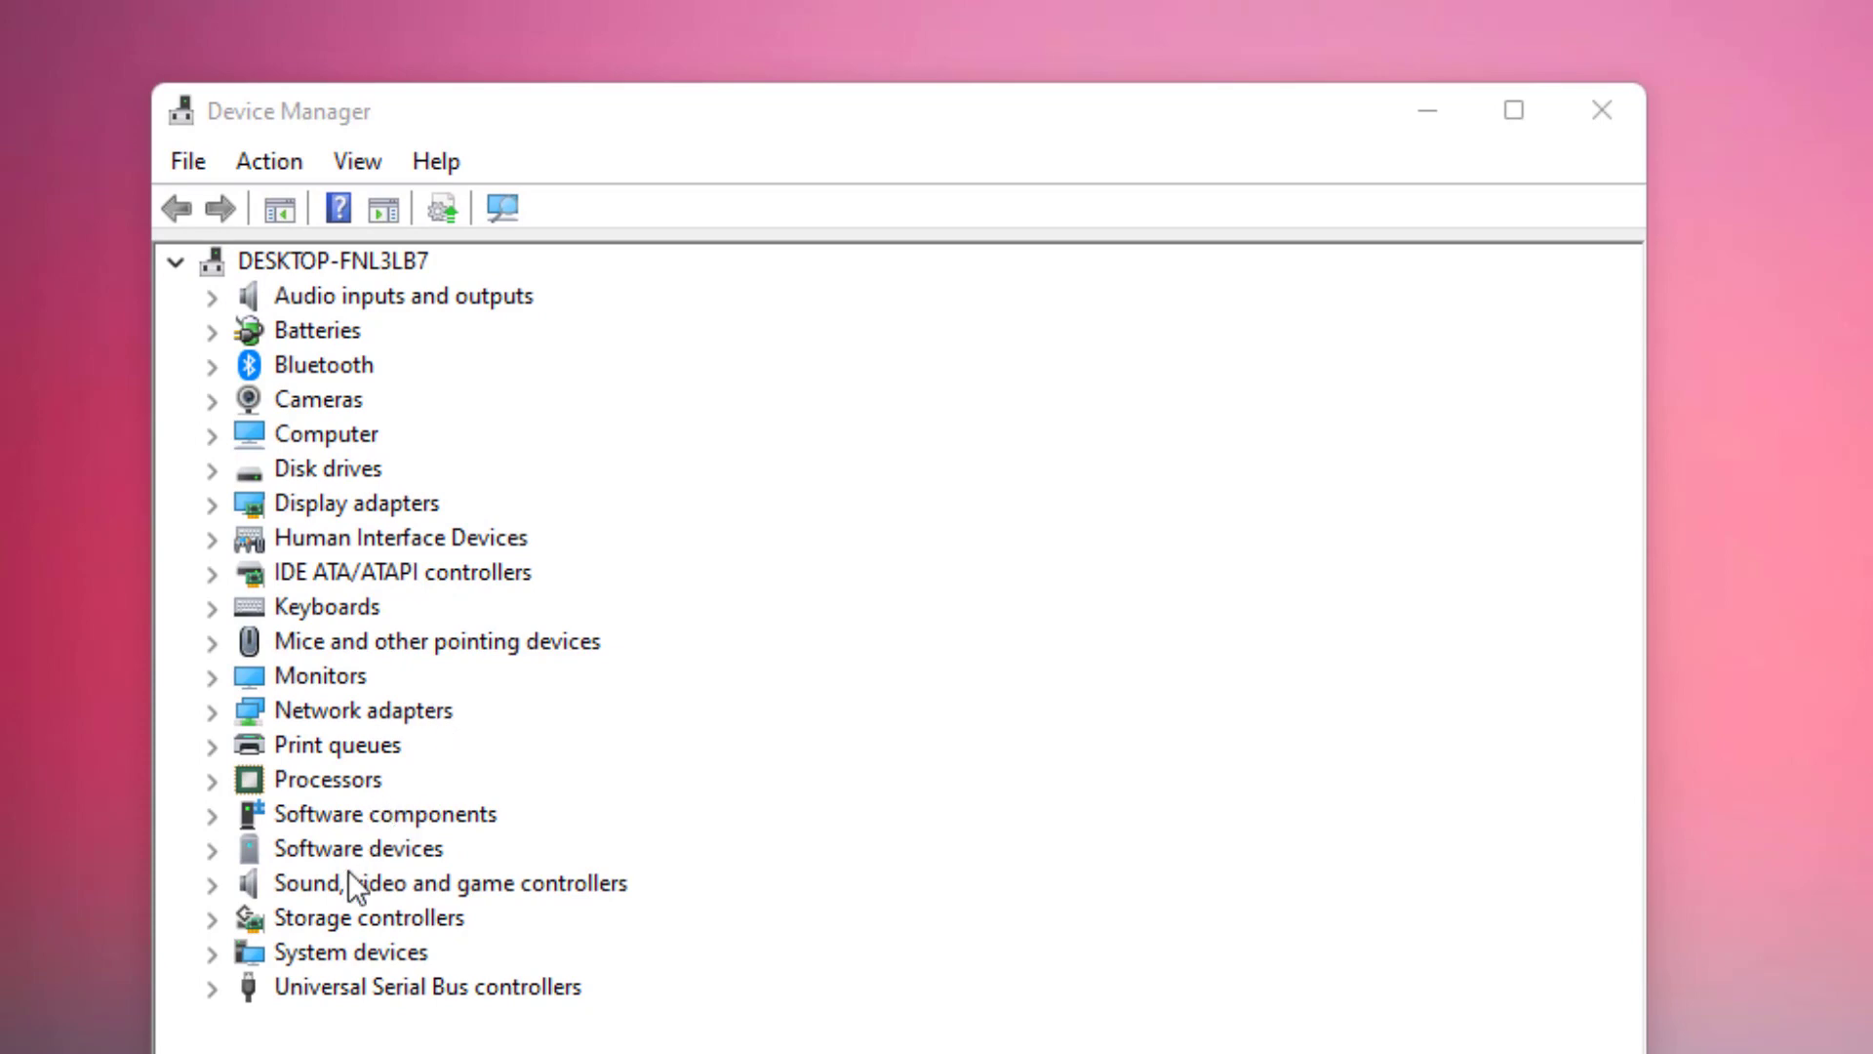
left_click(351, 886)
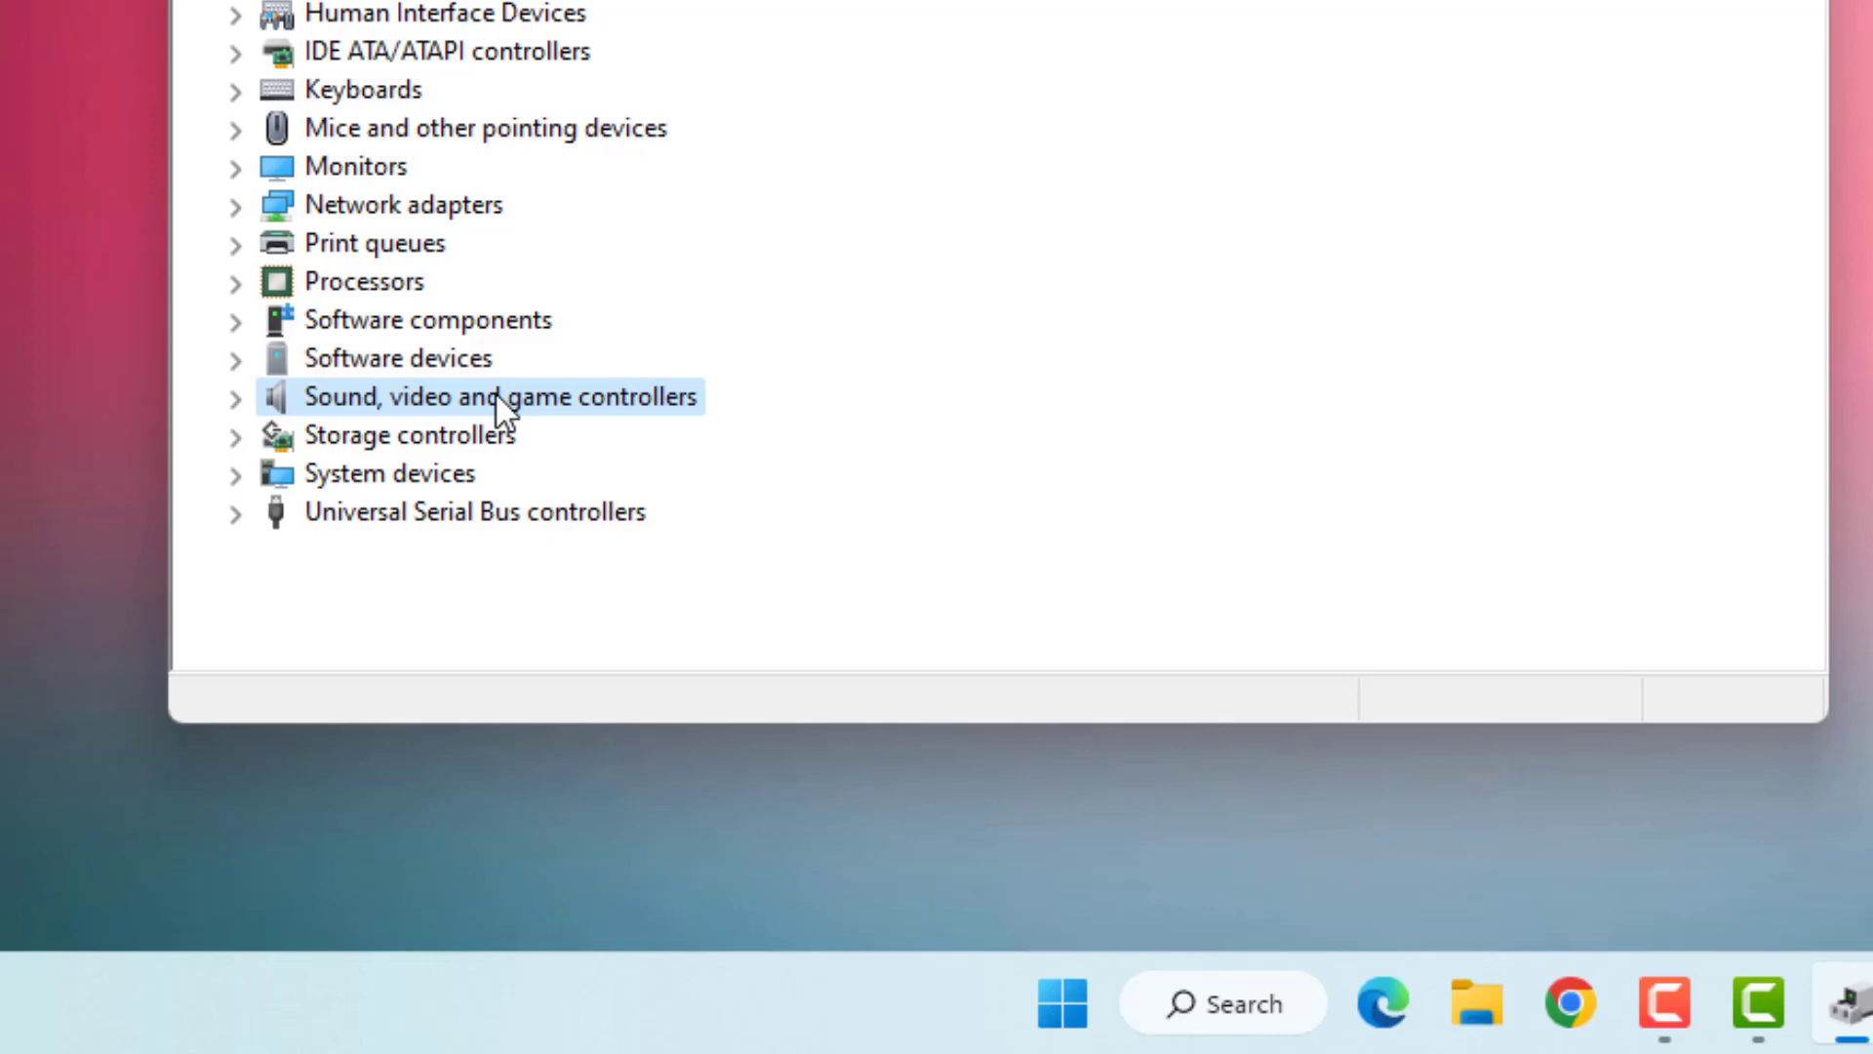
double_click(496, 396)
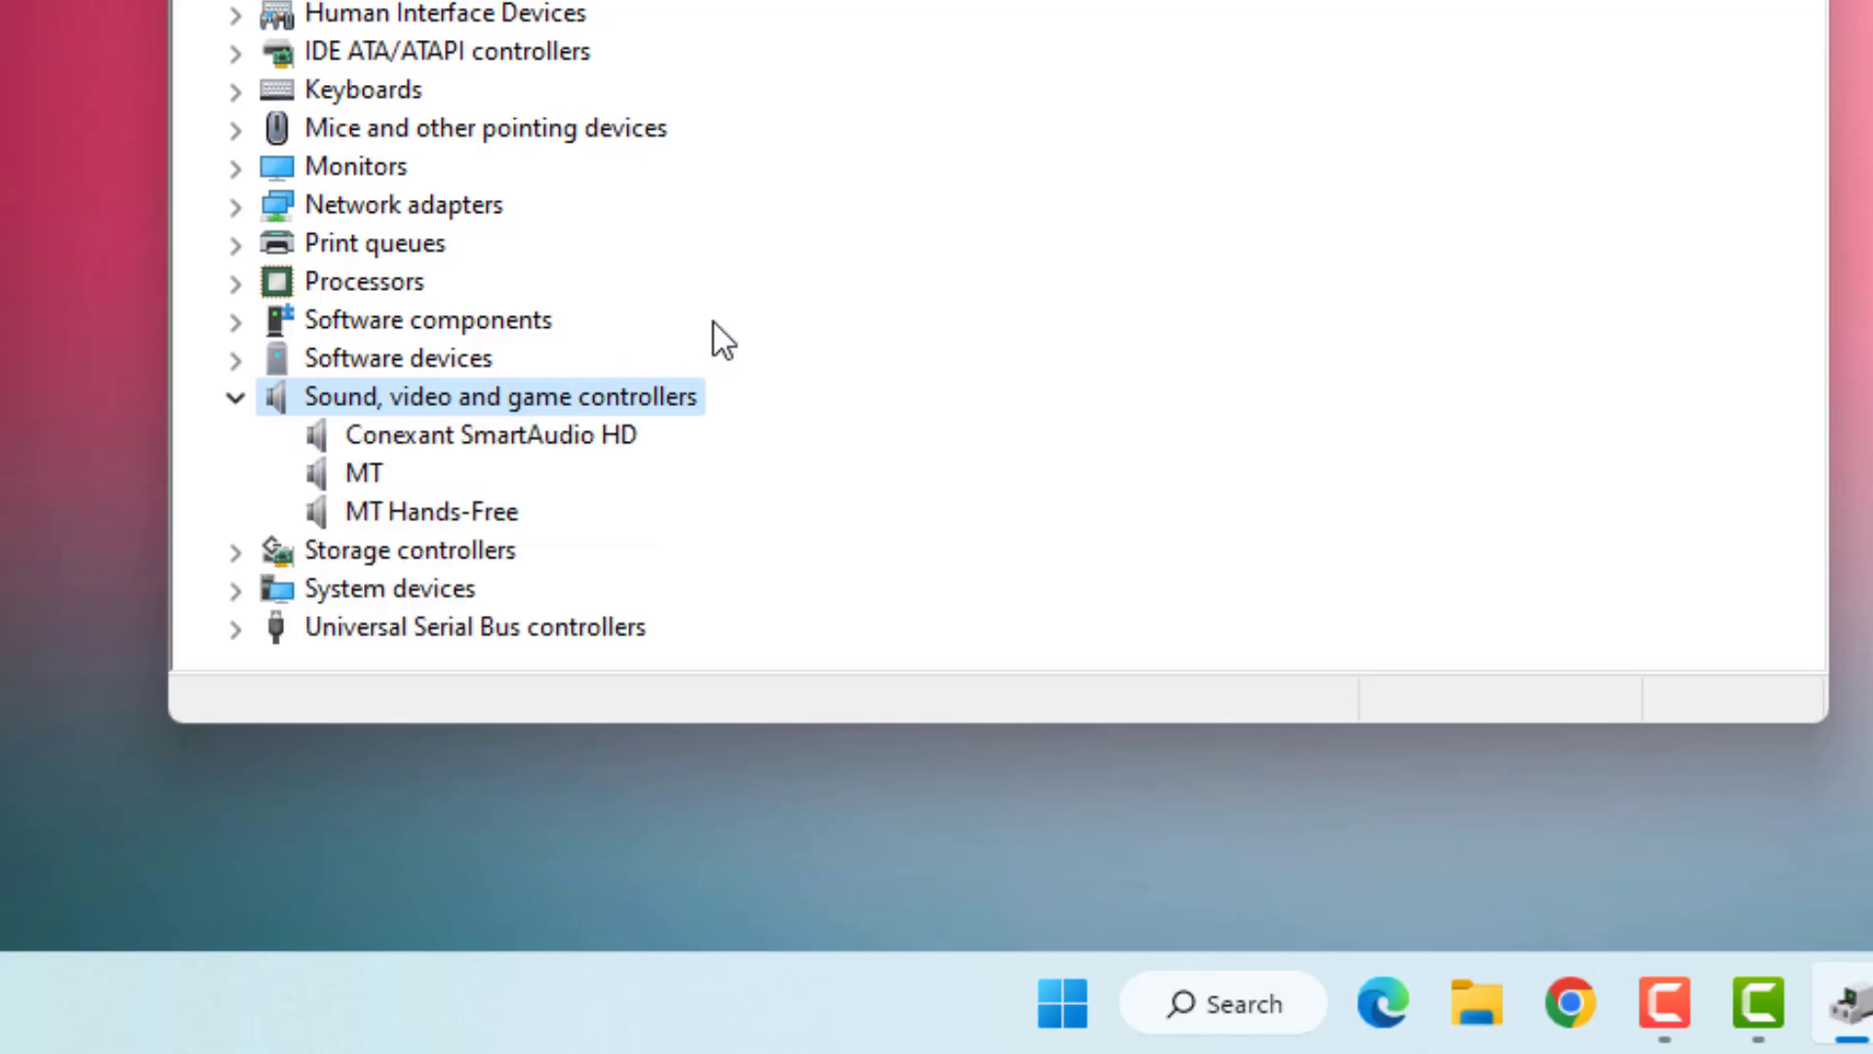
- Search automatically for an updated driver for the Conexant SmartAudio HD device and close the update wizard
left_click(500, 437)
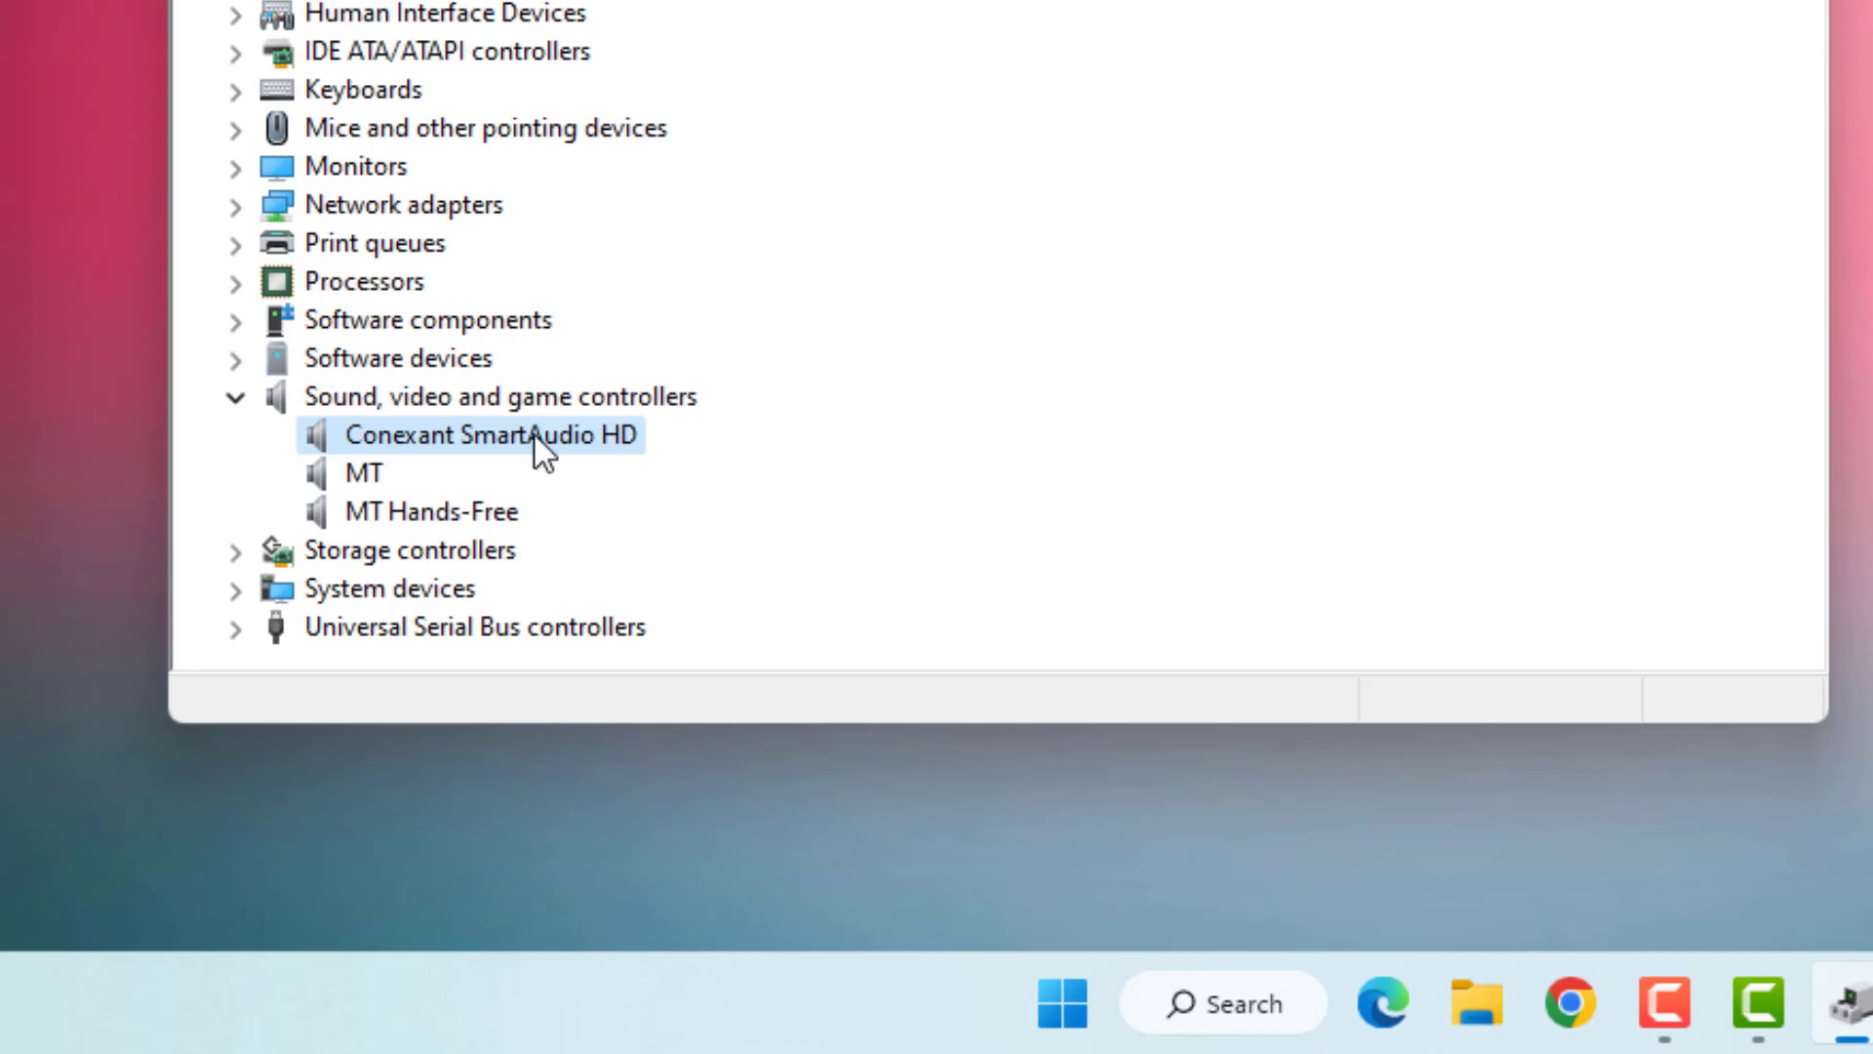
right_click(534, 437)
left_click(738, 463)
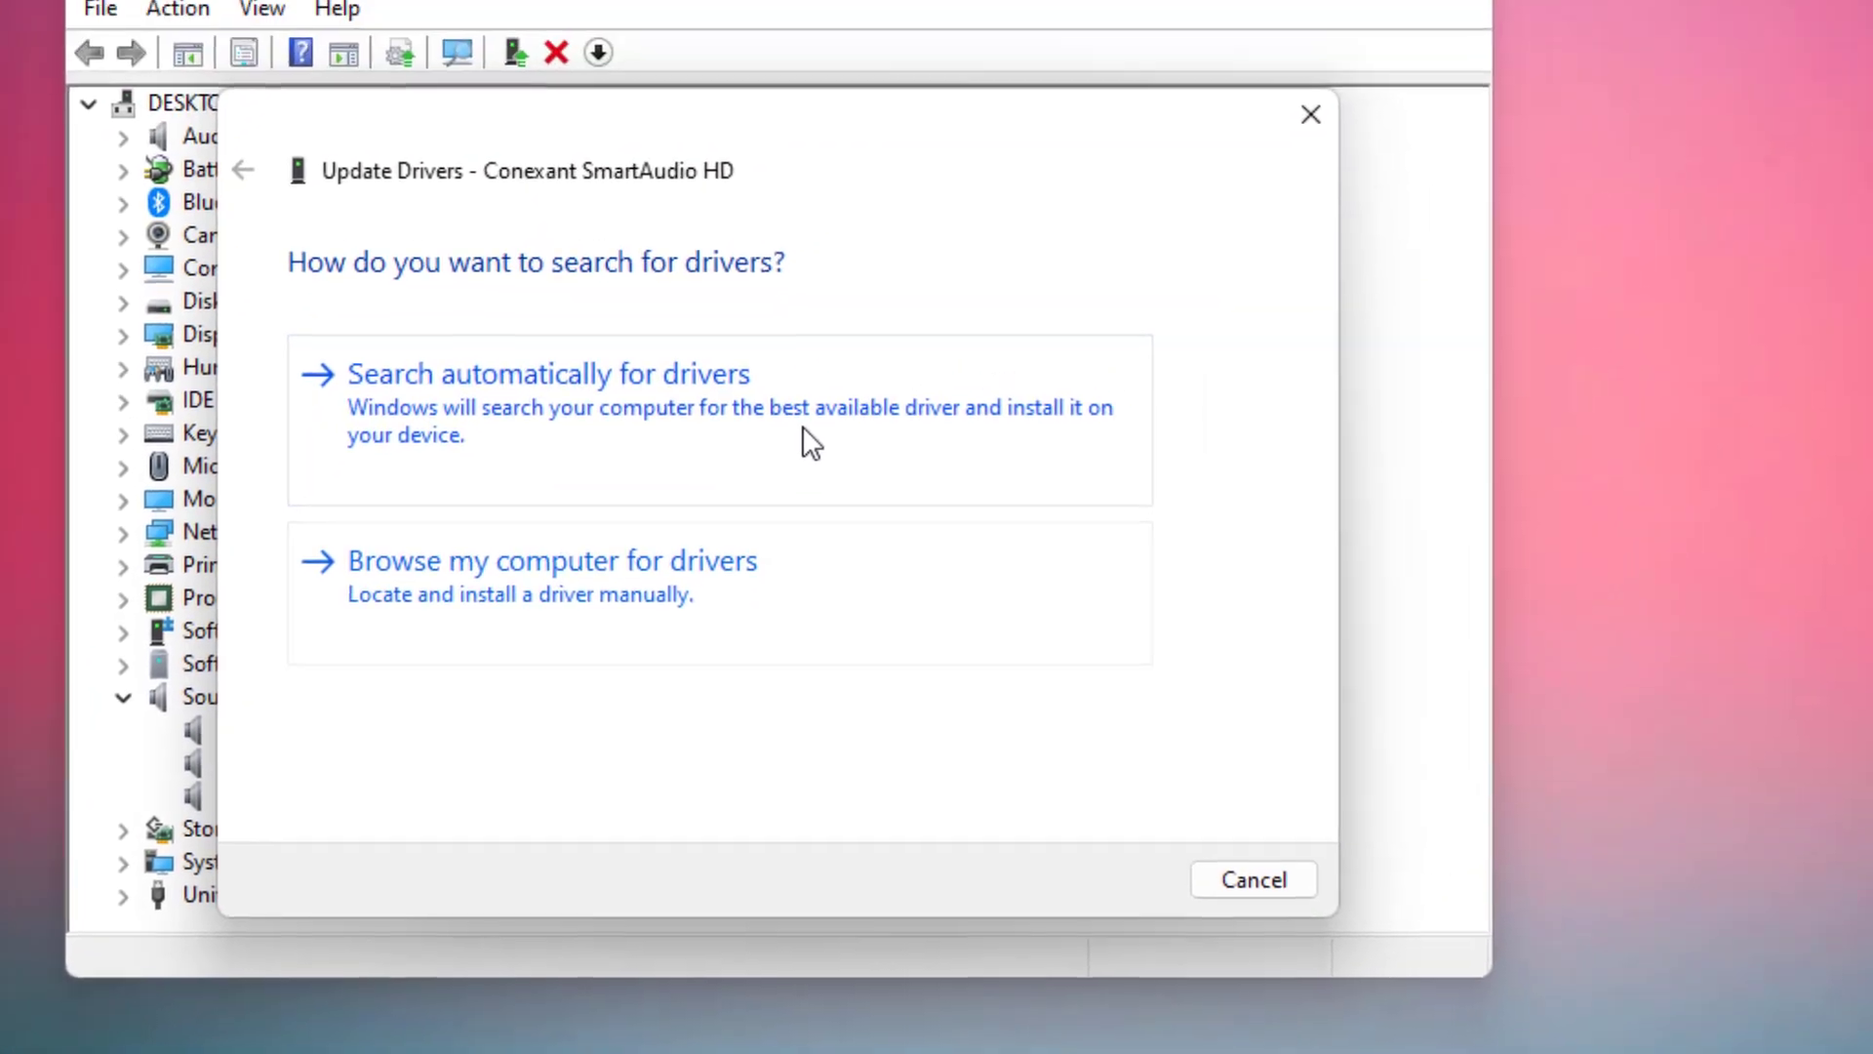
left_click(802, 429)
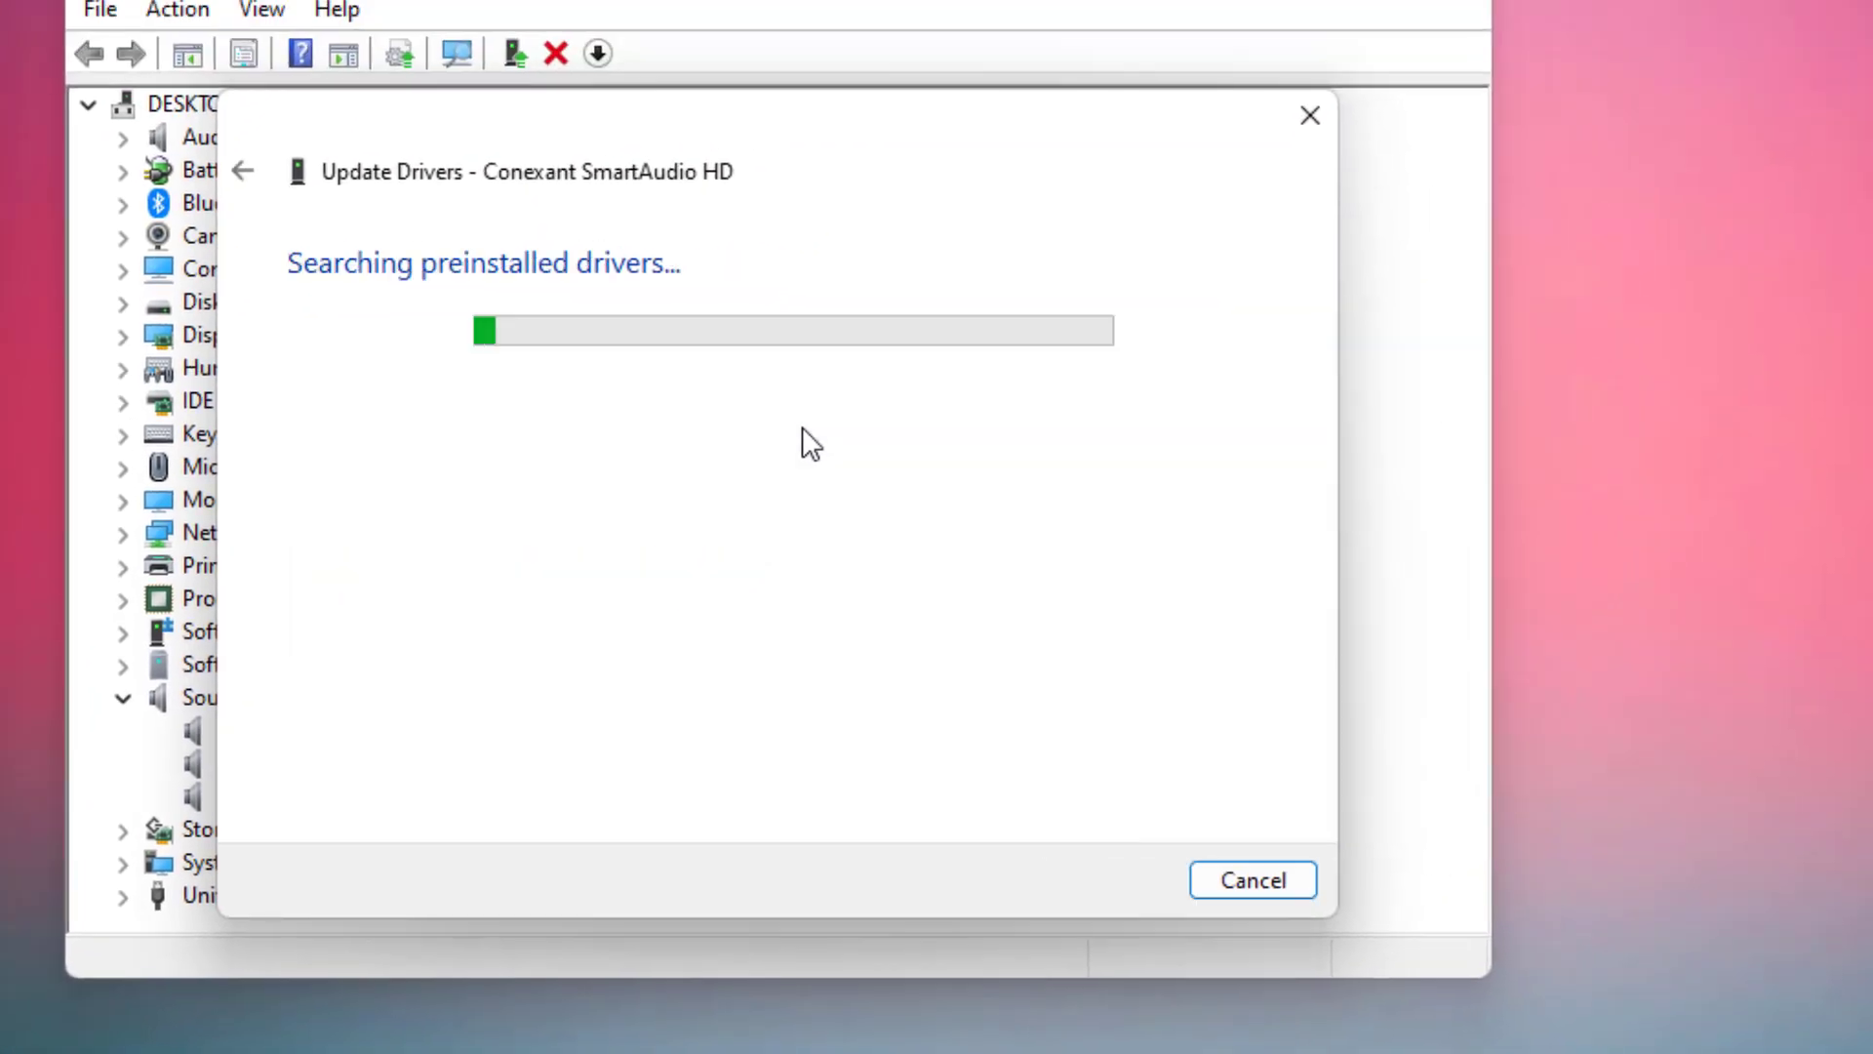
left_click(1221, 876)
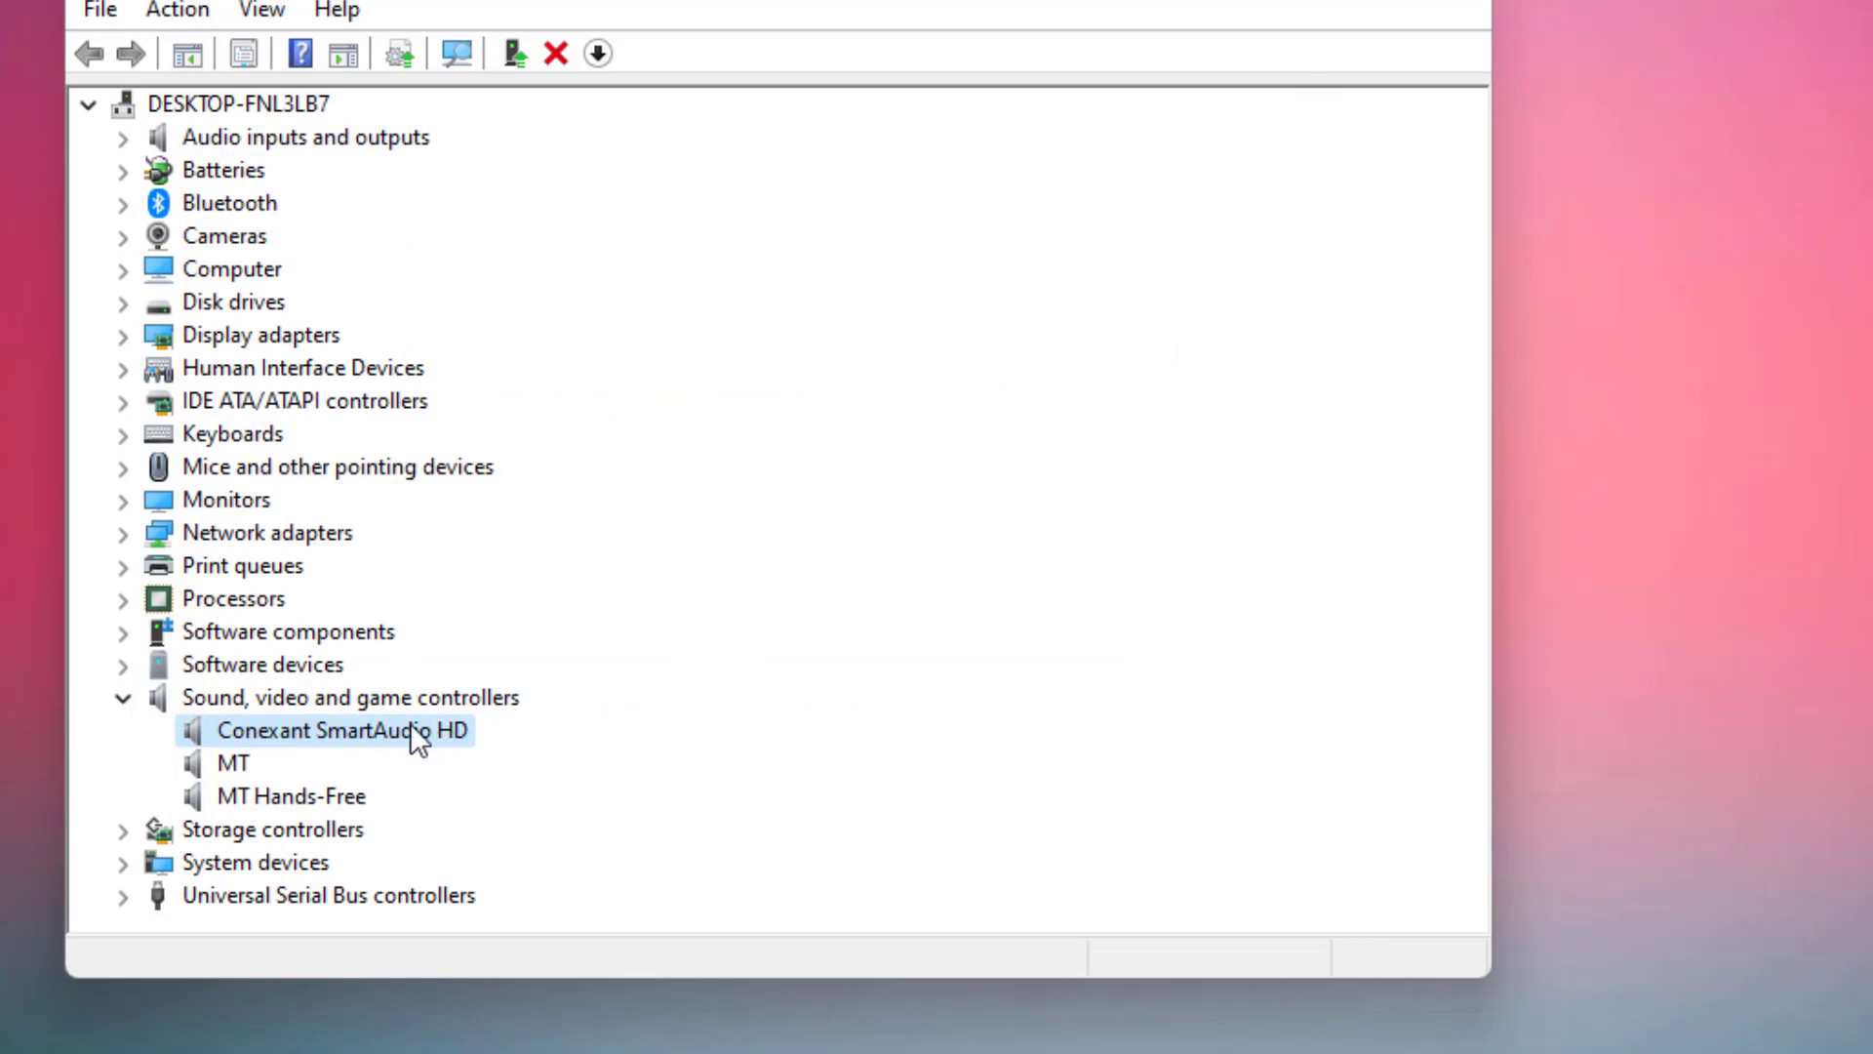
- Update the Conexant SmartAudio HD driver manually, installing the Conexant SmartAudio HD model from the list of available drivers on the computer
right_click(410, 727)
left_click(648, 747)
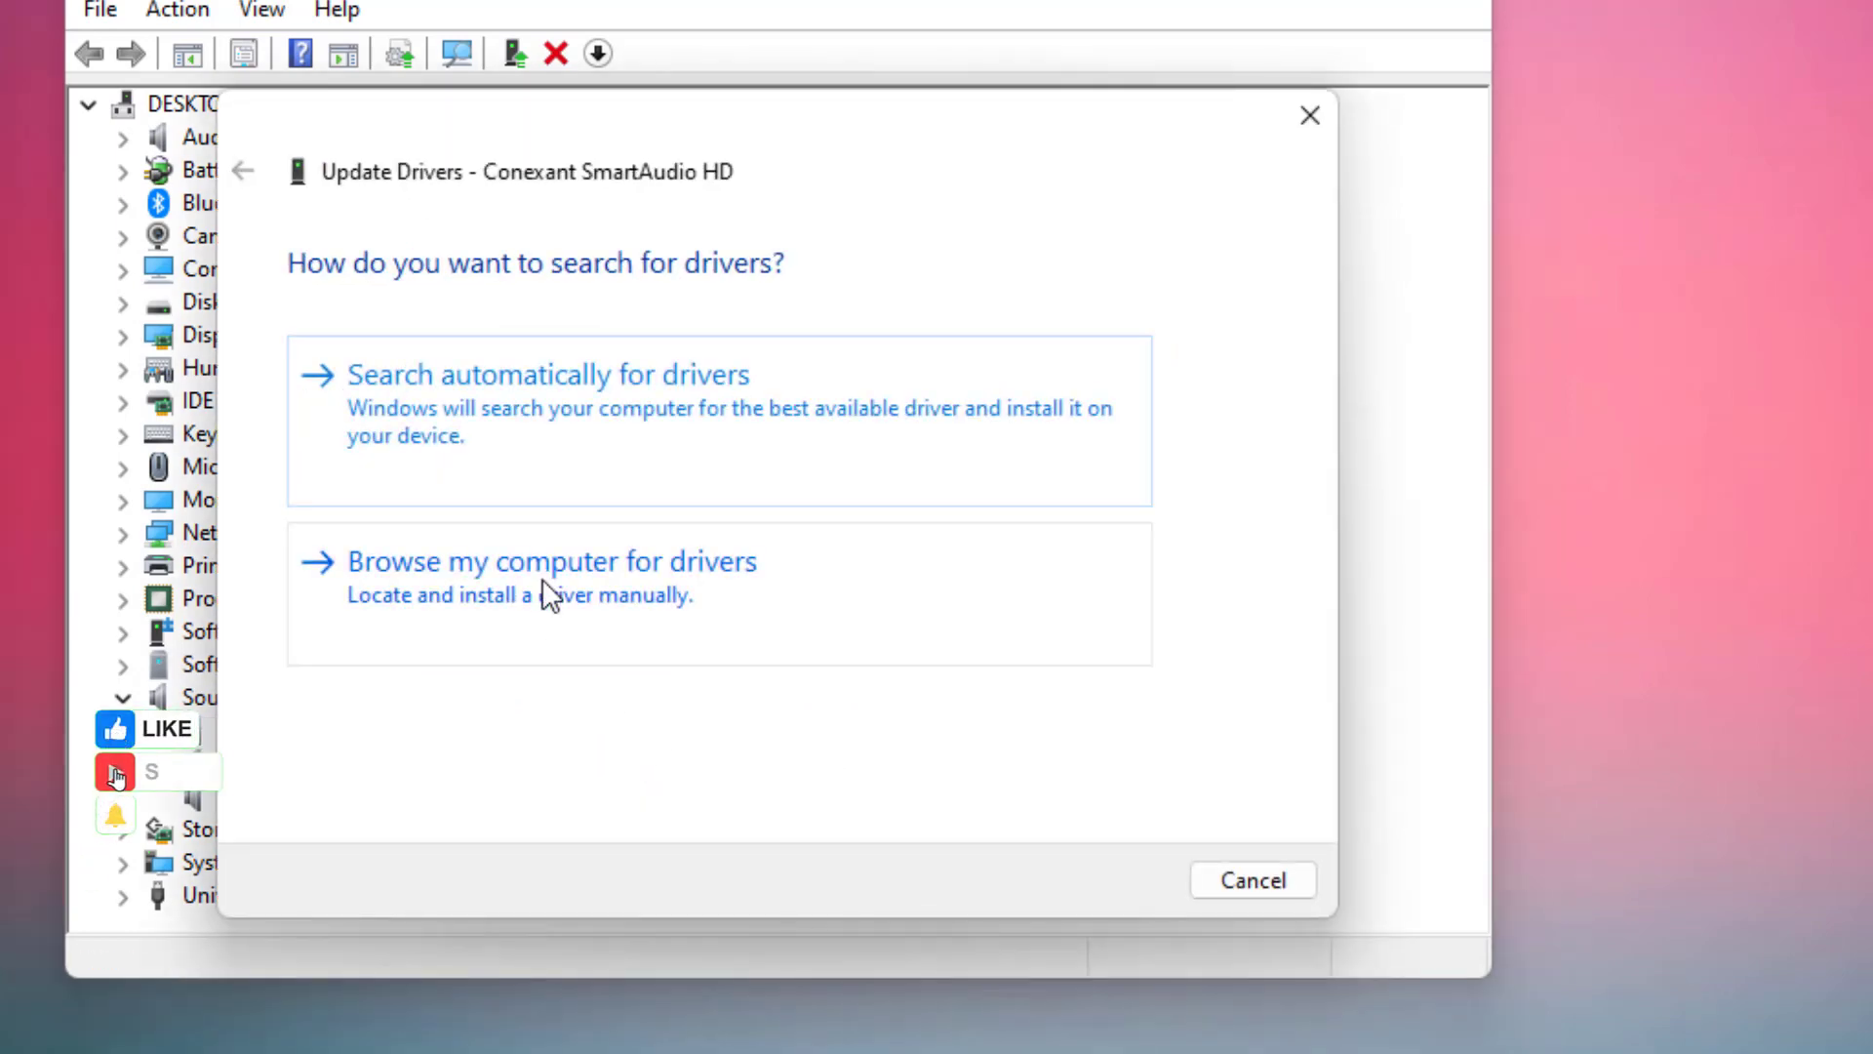
left_click(543, 579)
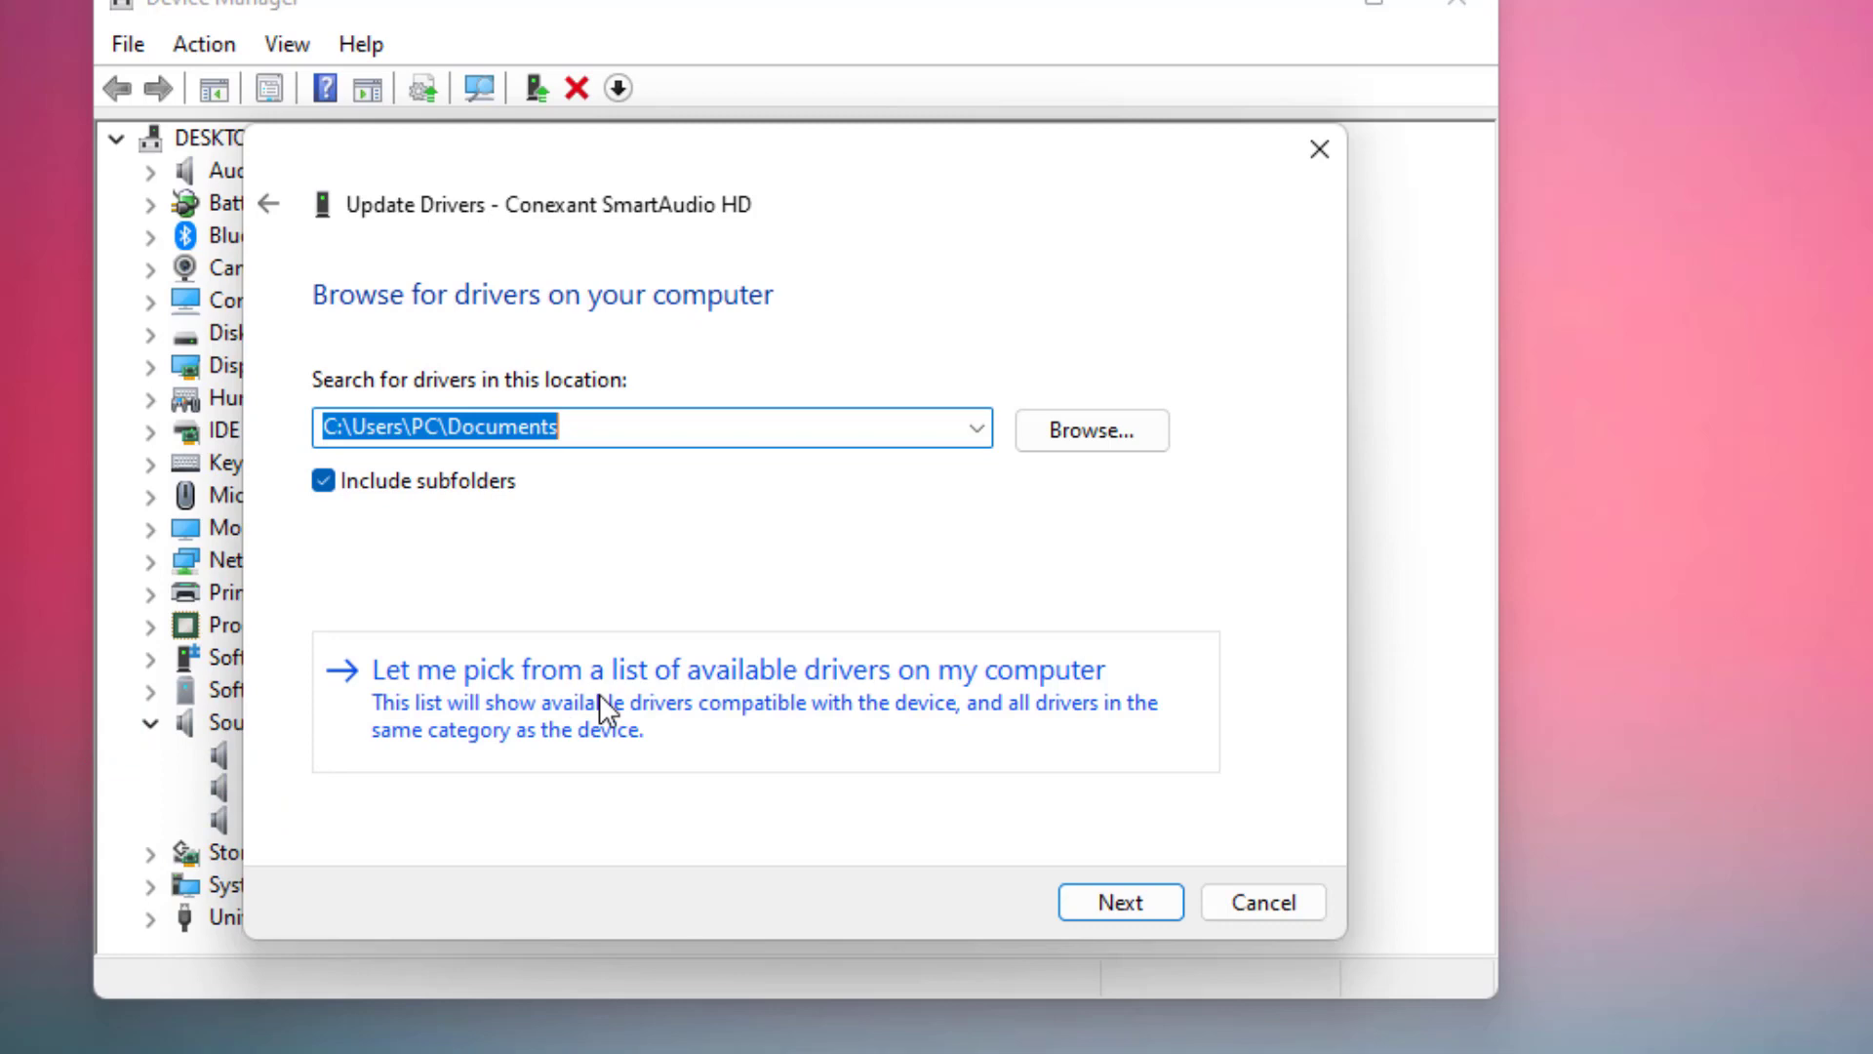
left_click(599, 693)
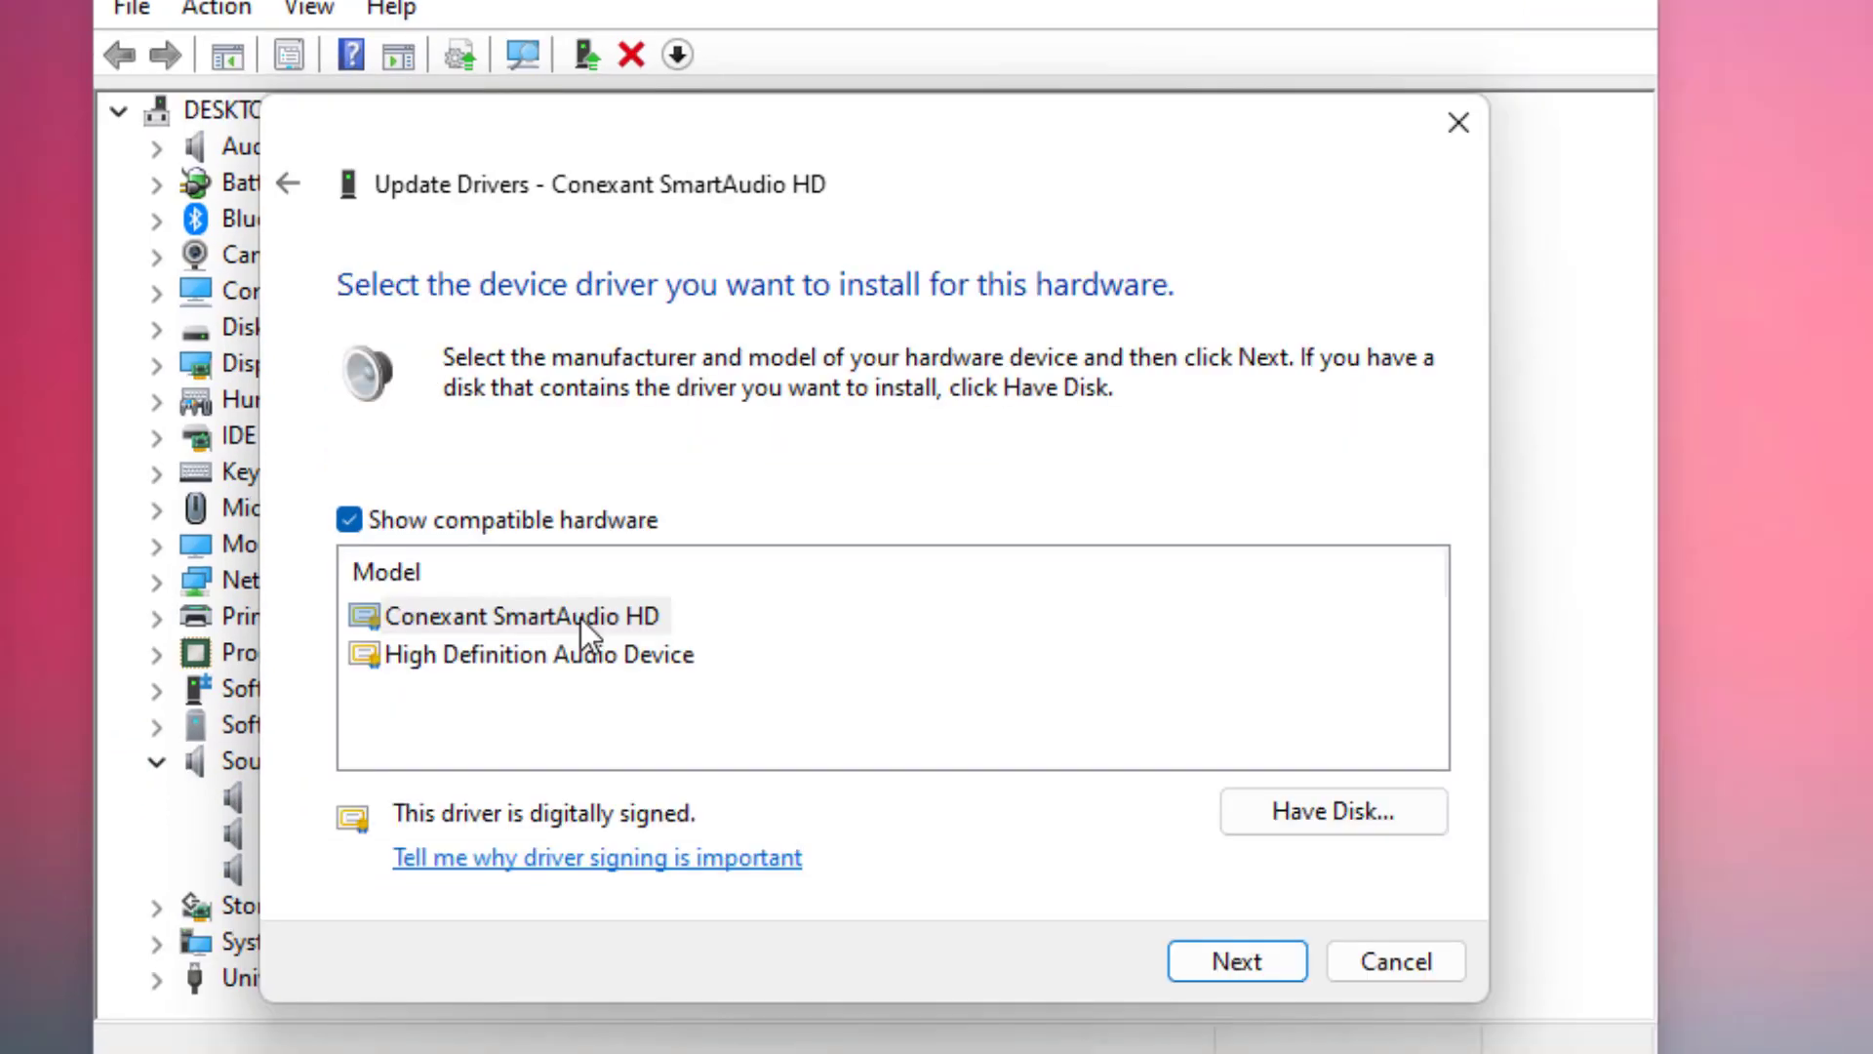
left_click(582, 617)
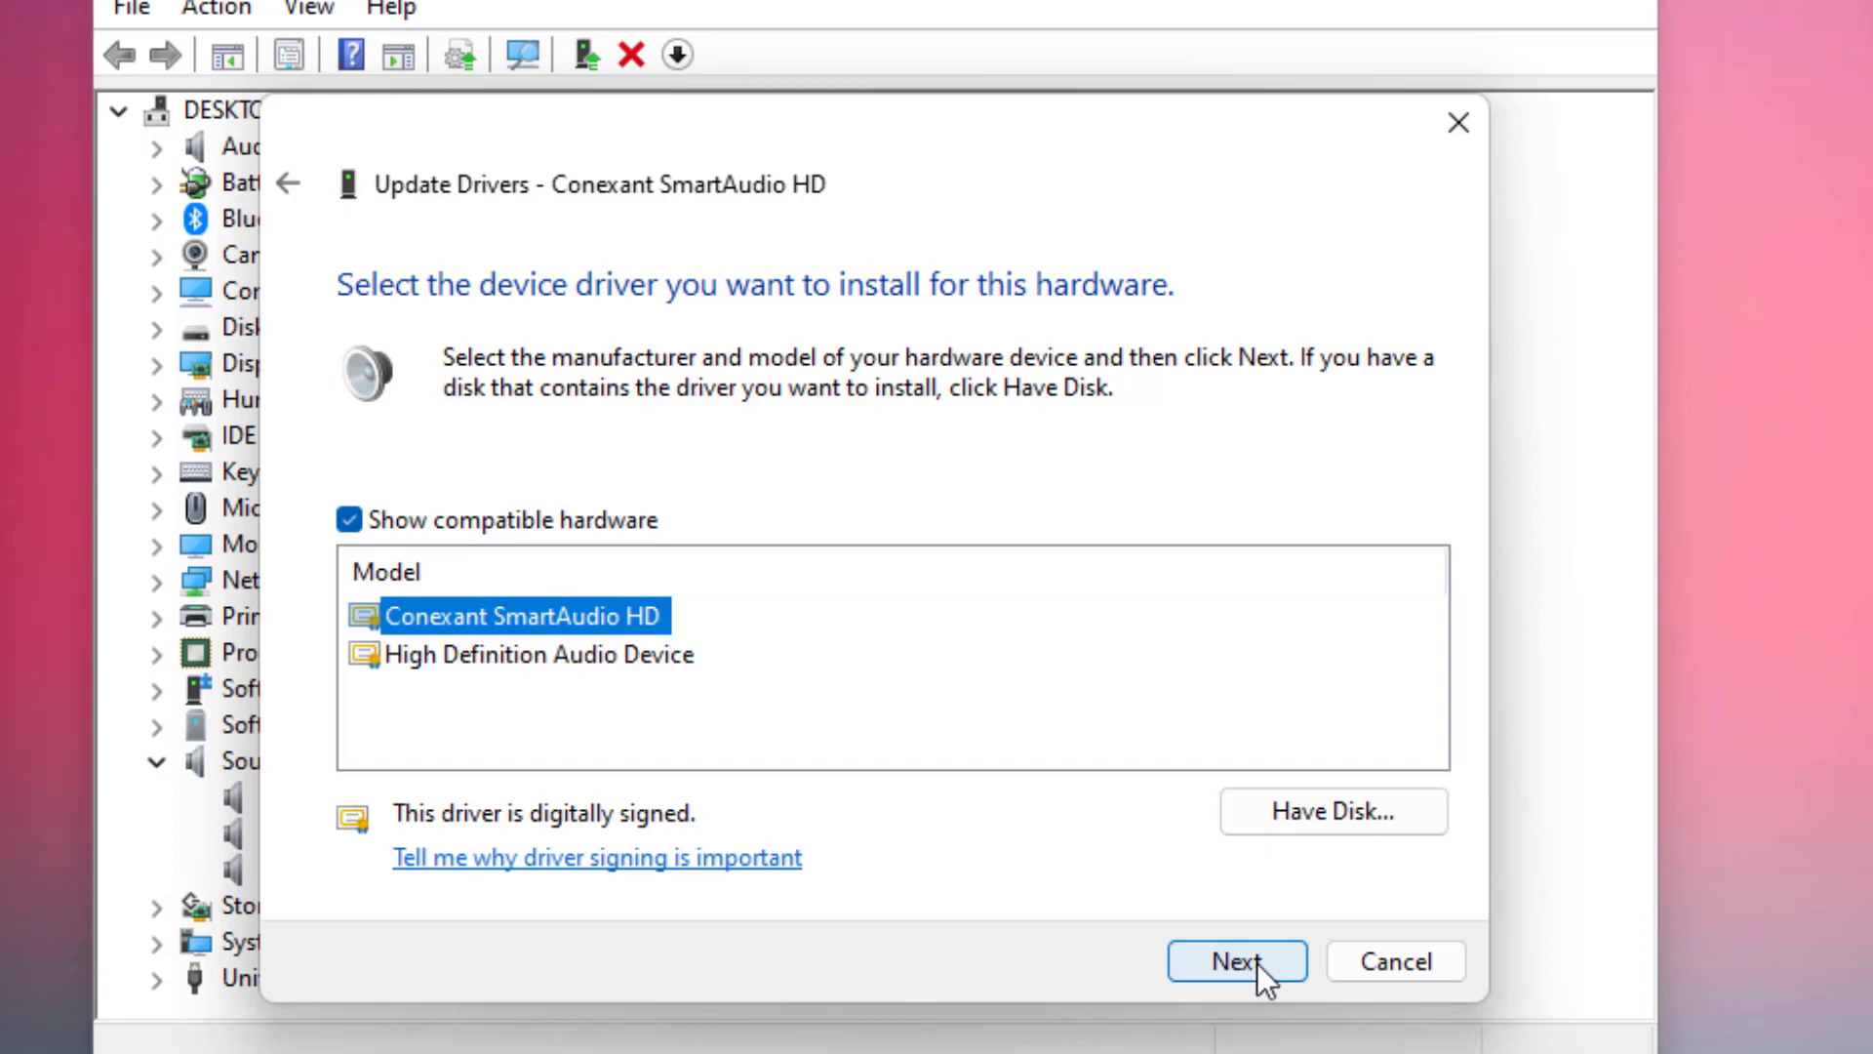
left_click(1254, 963)
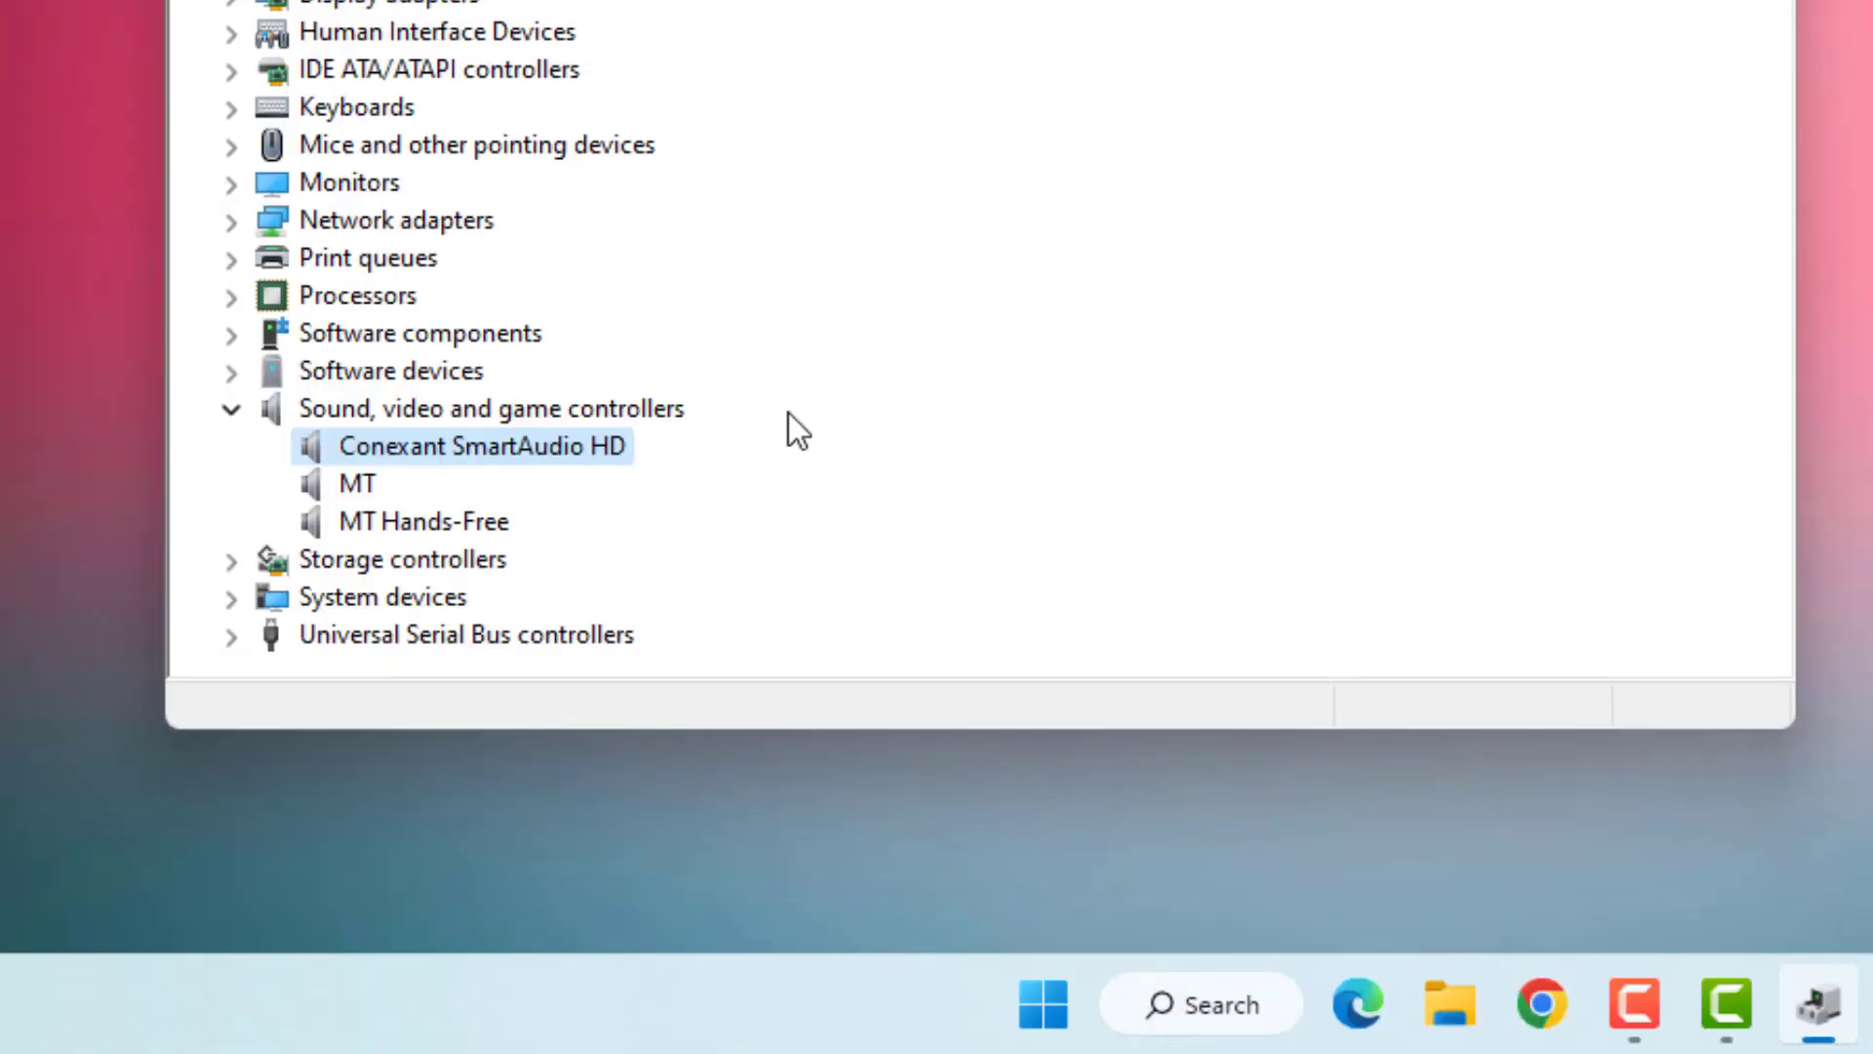
- Start uninstalling the Conexant SmartAudio HD device
right_click(468, 447)
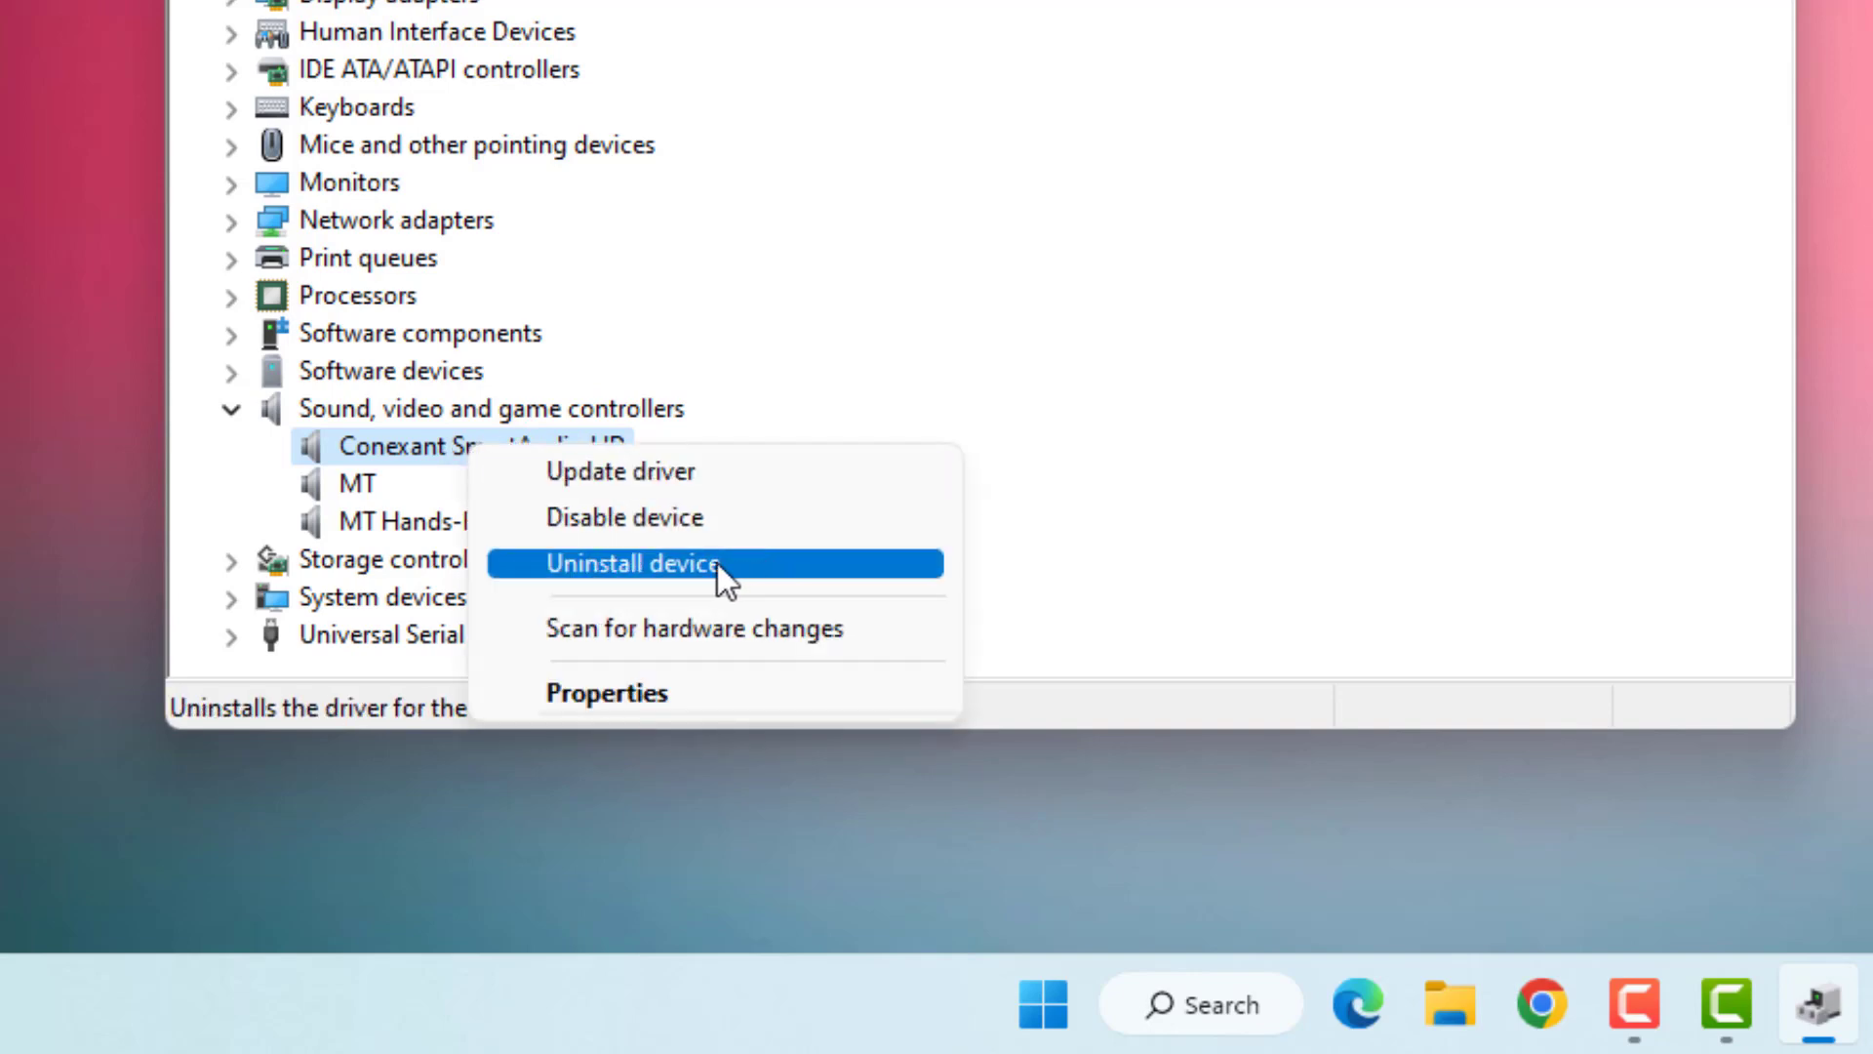